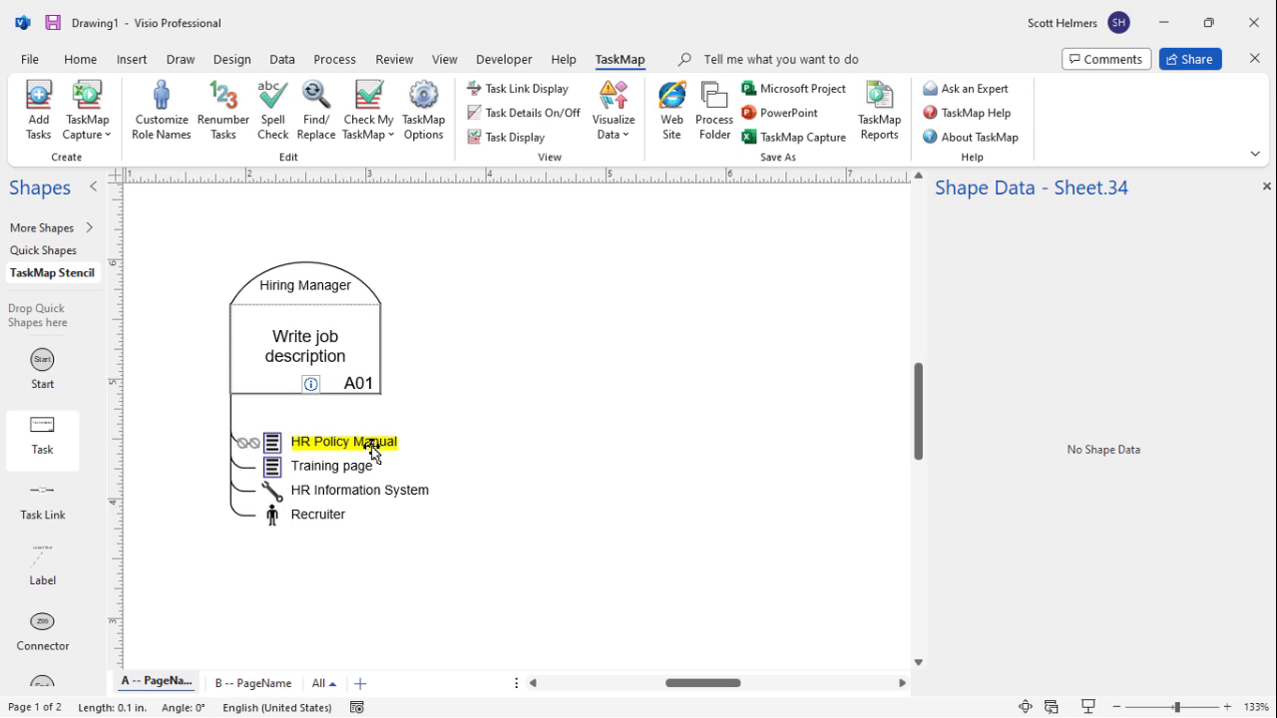
Open the hyperlink editor for the HR Policy Manual item and browse for a document to link
{"action": "right_click", "coordinate": [373, 451]}
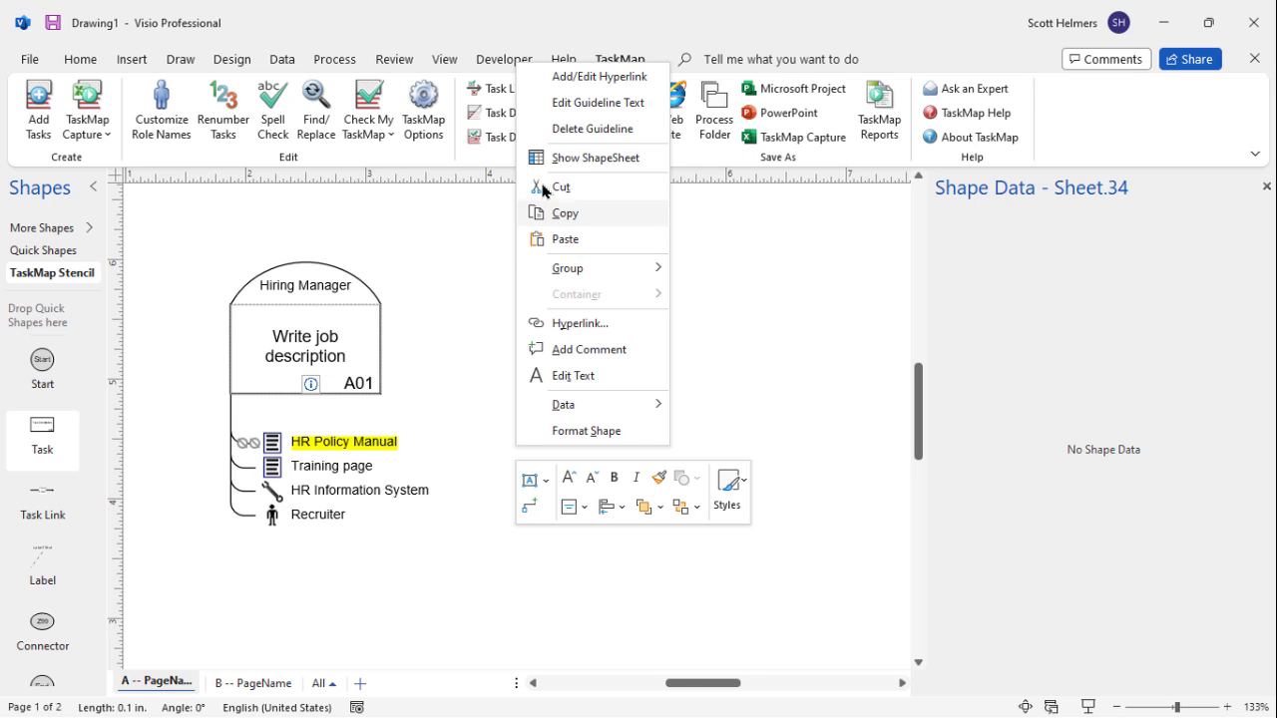
{"action": "left_click", "coordinate": [602, 82]}
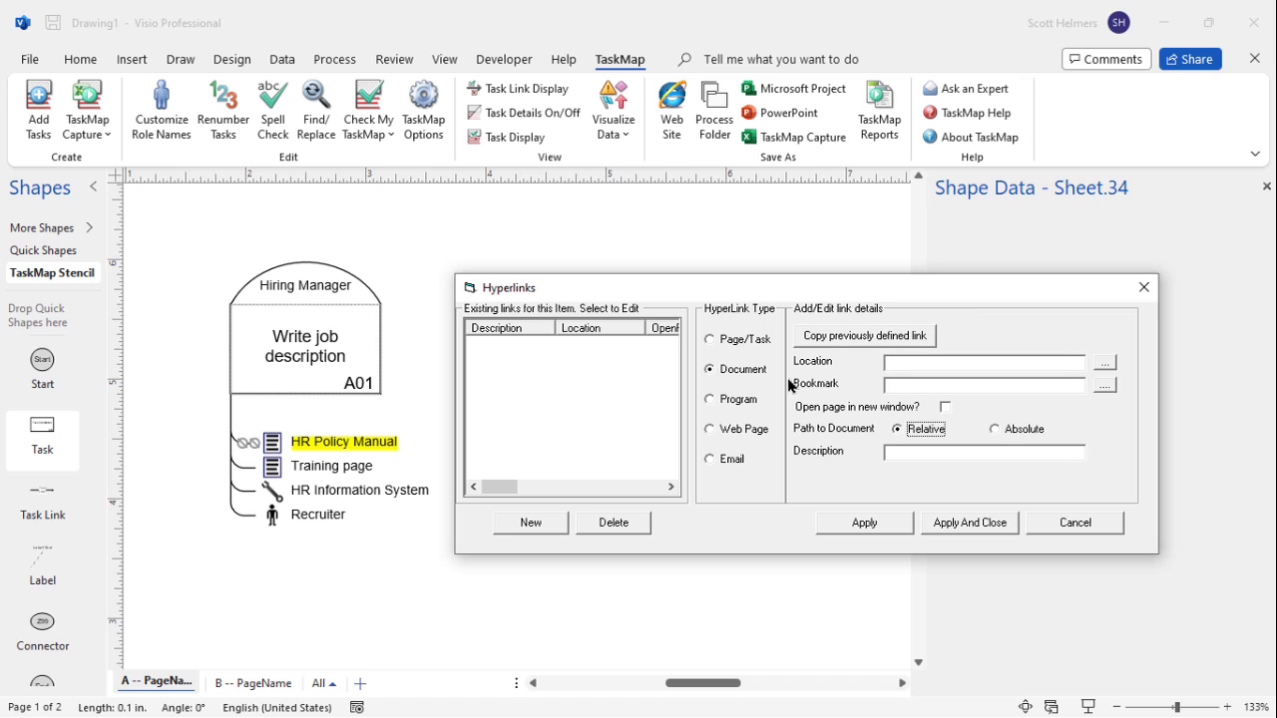
{"action": "left_click", "coordinate": [1105, 366]}
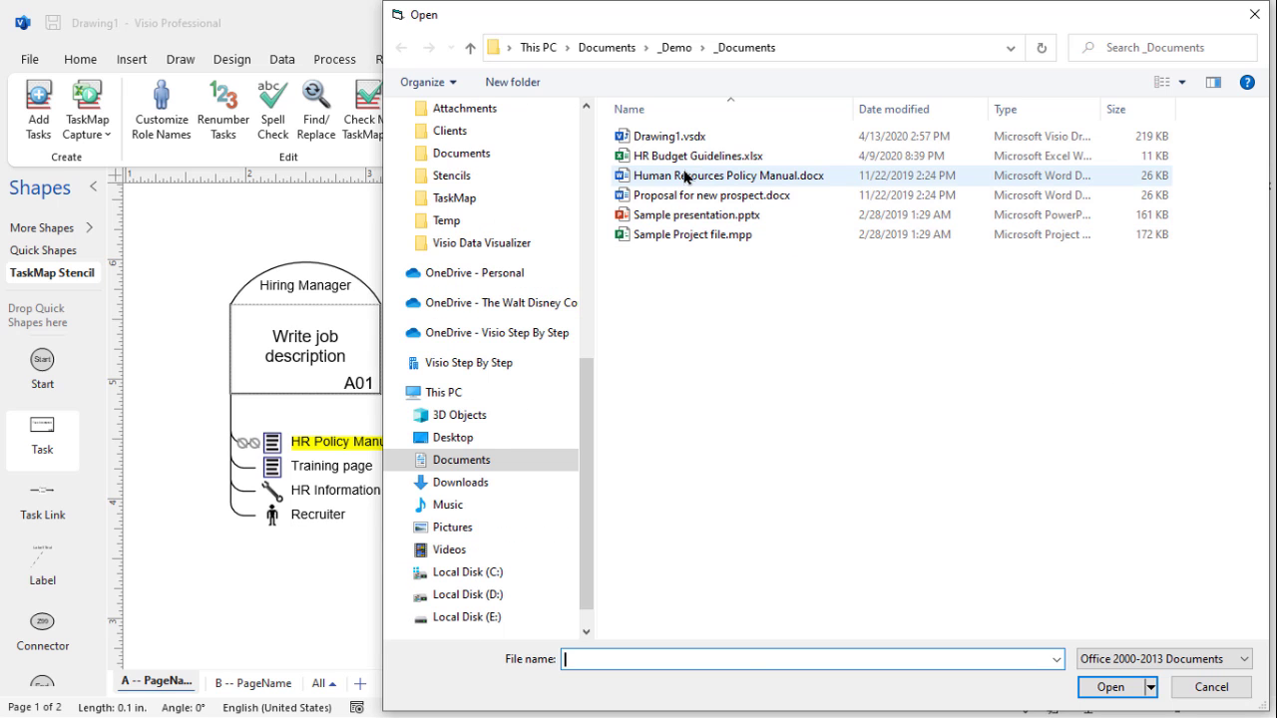
Choose Human Resources Policy Manual.docx as the linked document, with All Files (*.*) shown
{"action": "left_click", "coordinate": [685, 177]}
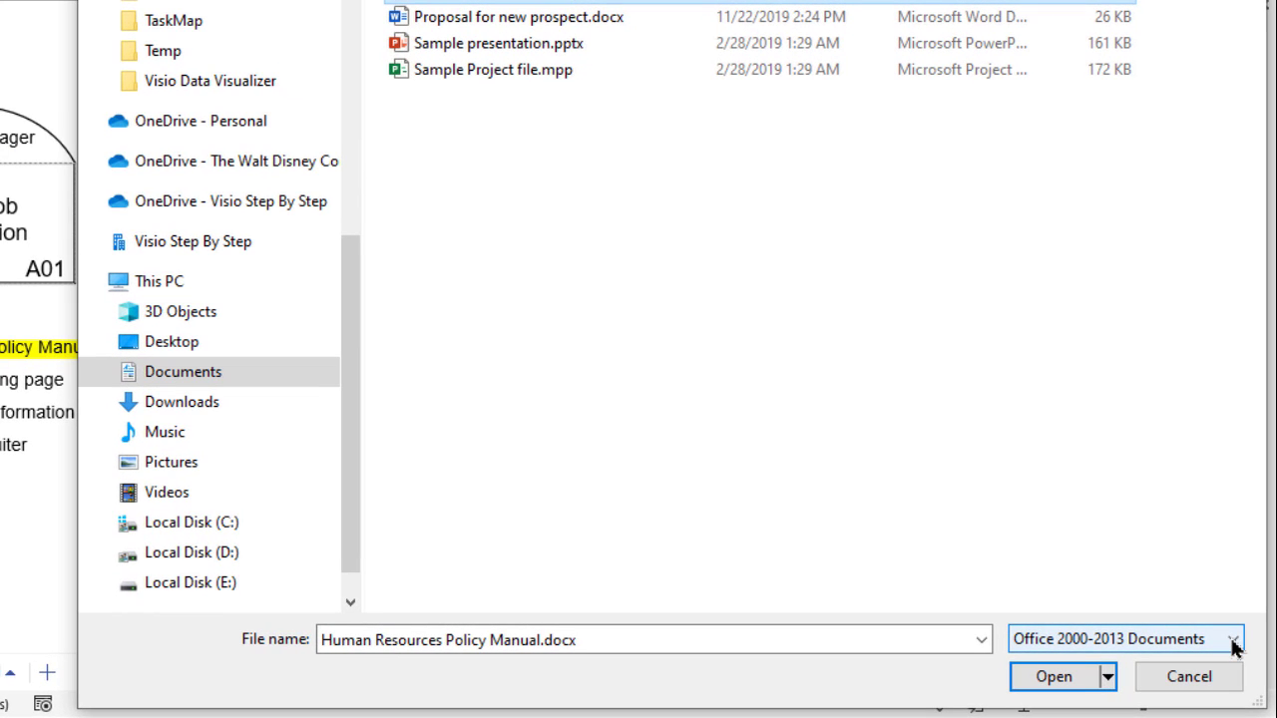
{"action": "left_click", "coordinate": [1233, 642]}
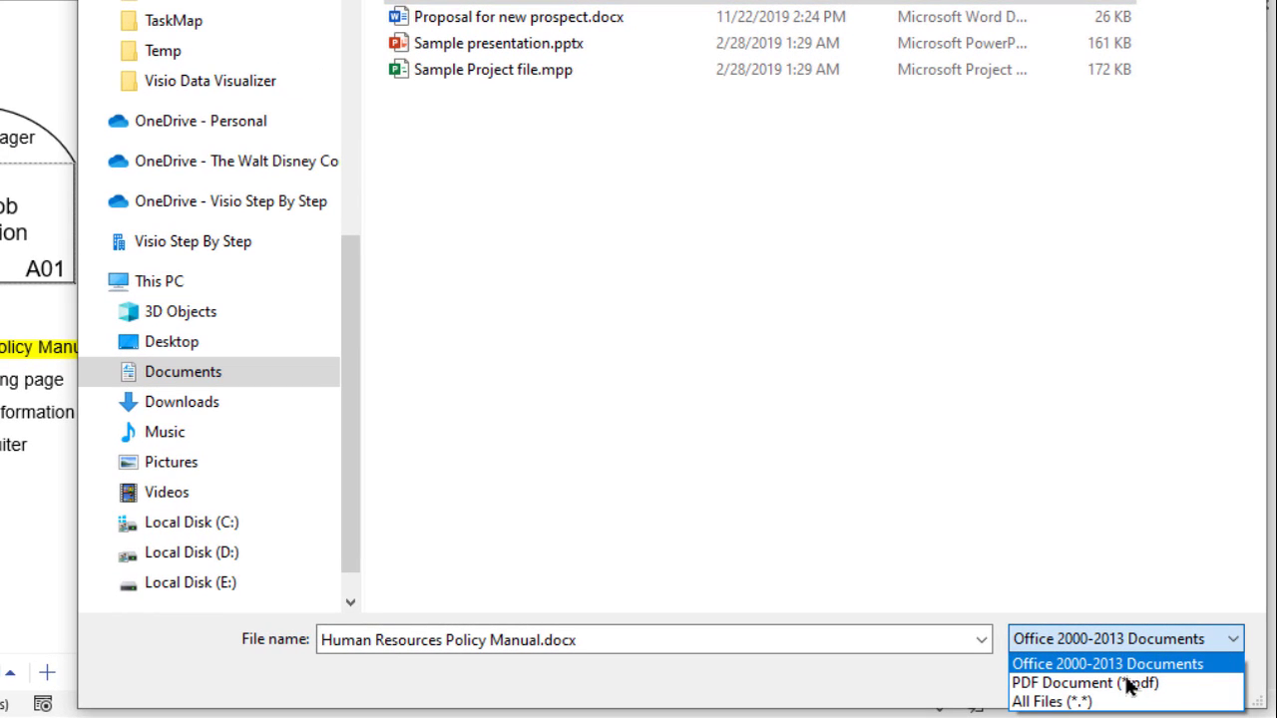
{"action": "left_click", "coordinate": [1072, 702]}
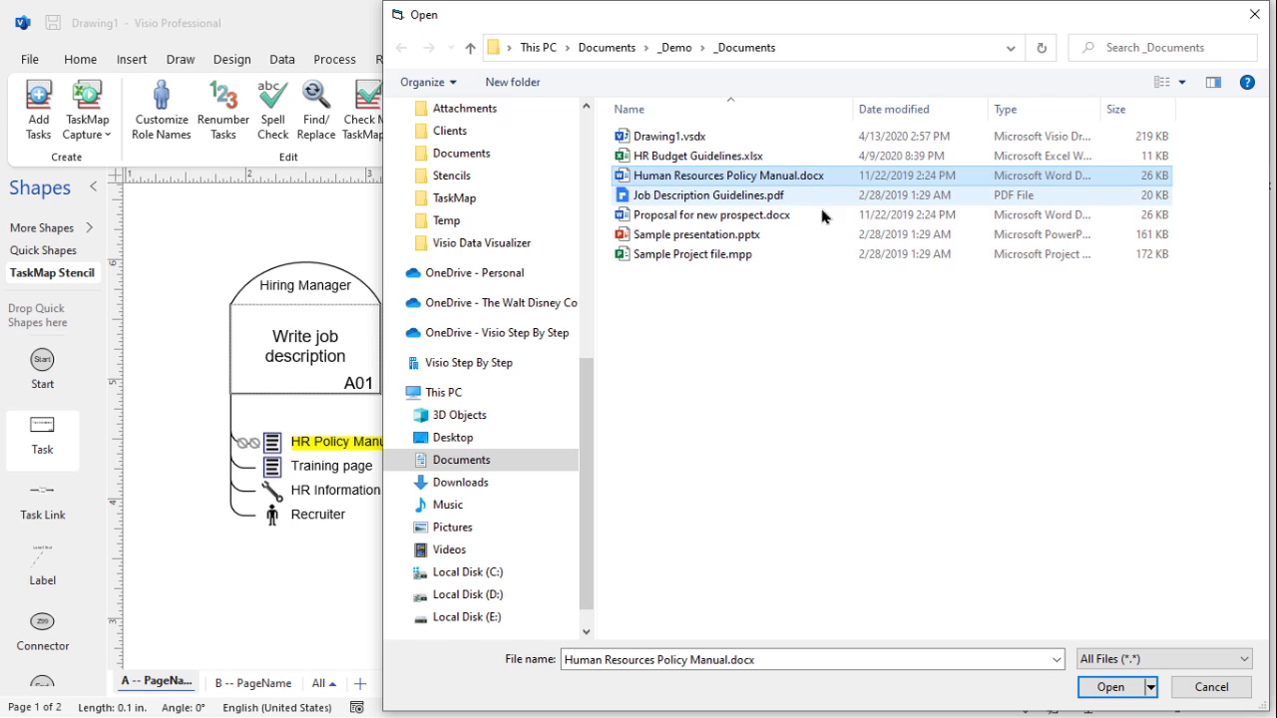
{"action": "left_click", "coordinate": [1110, 688]}
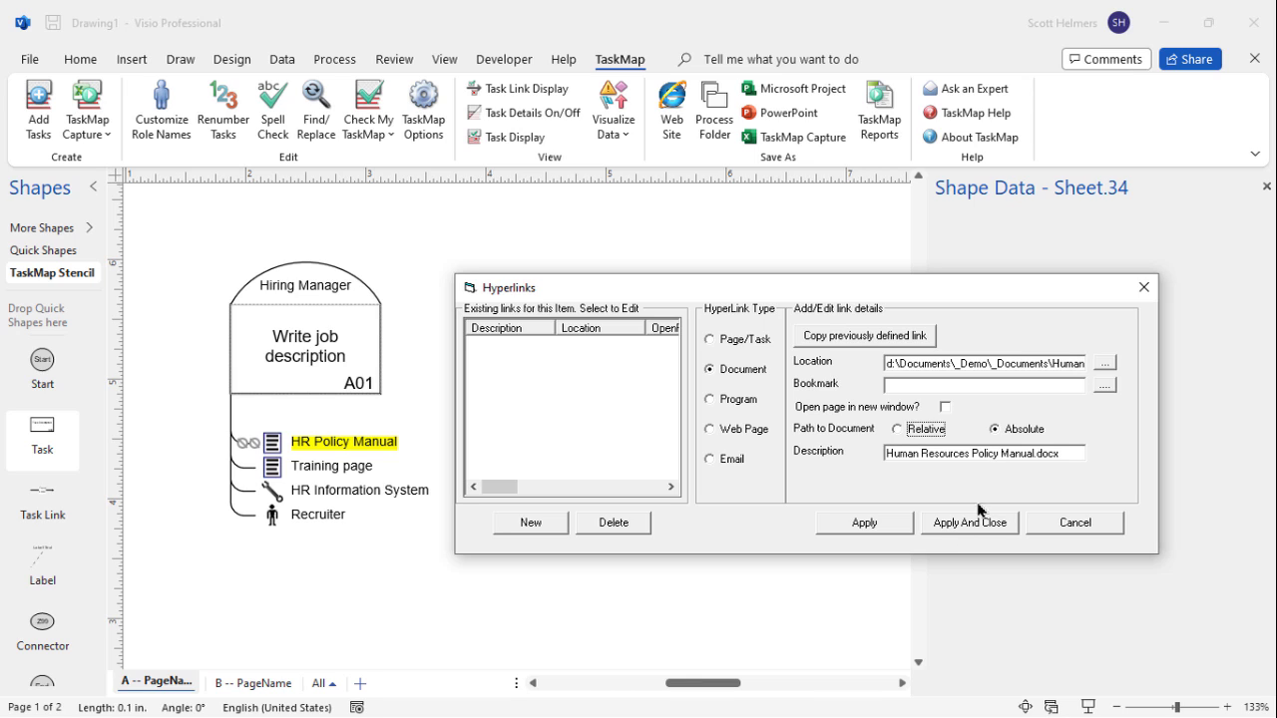
Point the link at the manual's Recruiting bookmark
{"action": "left_click", "coordinate": [1104, 387]}
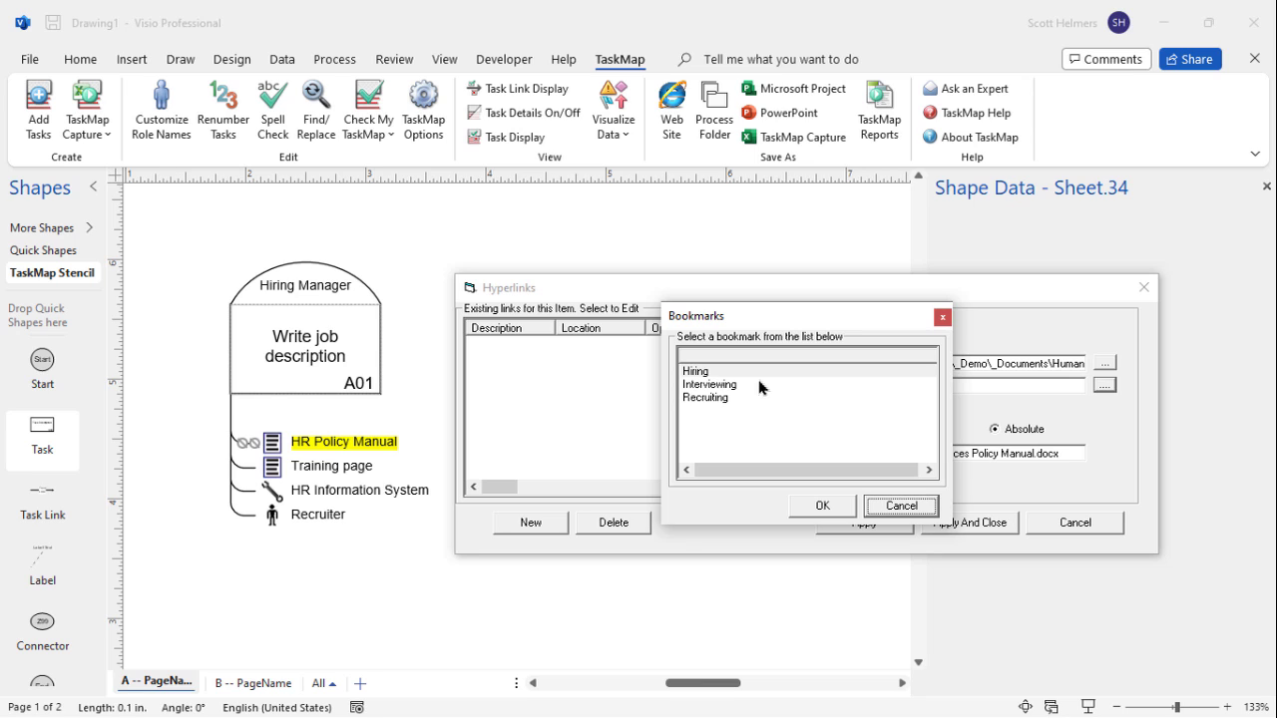
{"action": "left_click", "coordinate": [704, 397]}
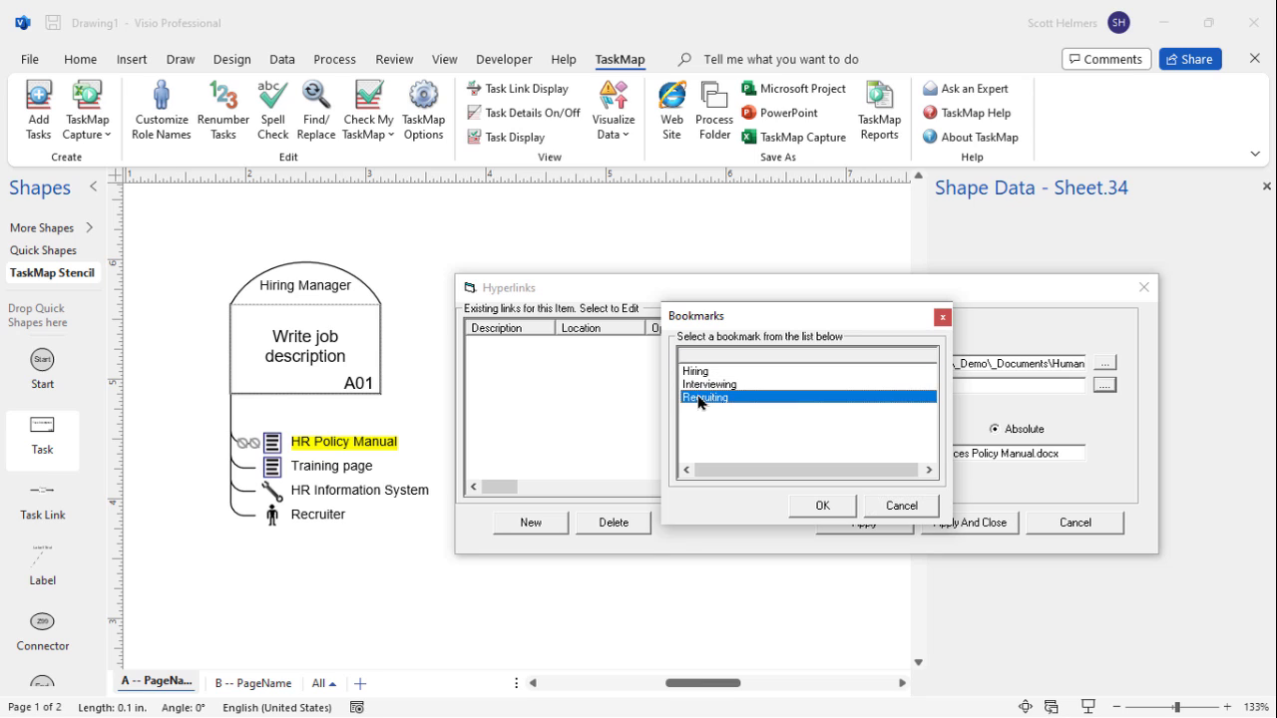
{"action": "left_click", "coordinate": [822, 506]}
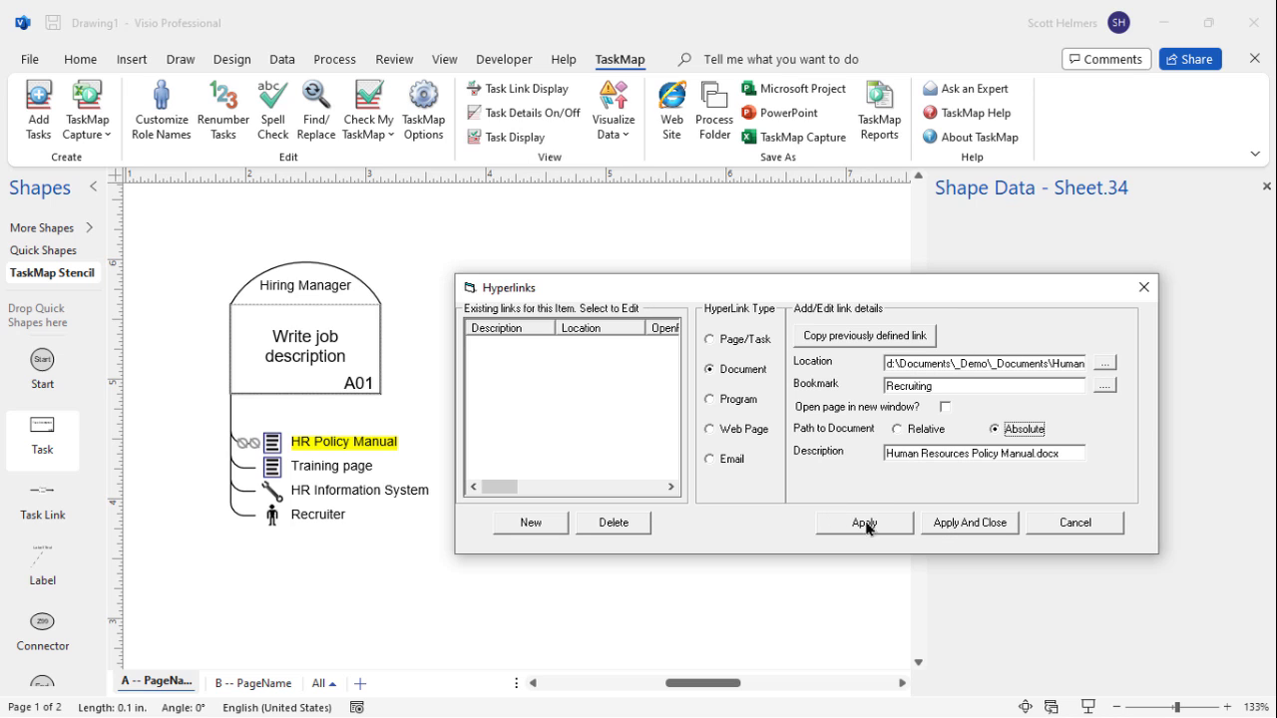
Apply the HR Policy Manual hyperlink and follow it to open the manual in Word
{"action": "left_click", "coordinate": [967, 522]}
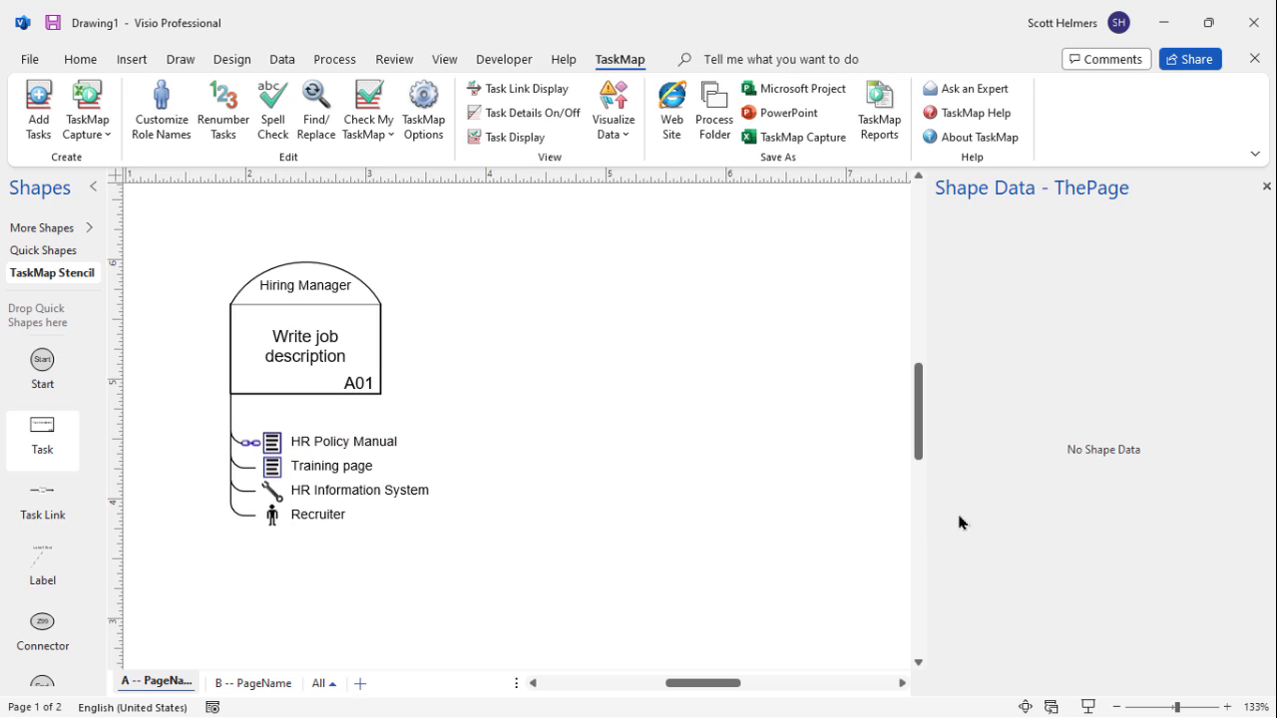
{"action": "left_click", "coordinate": [384, 442]}
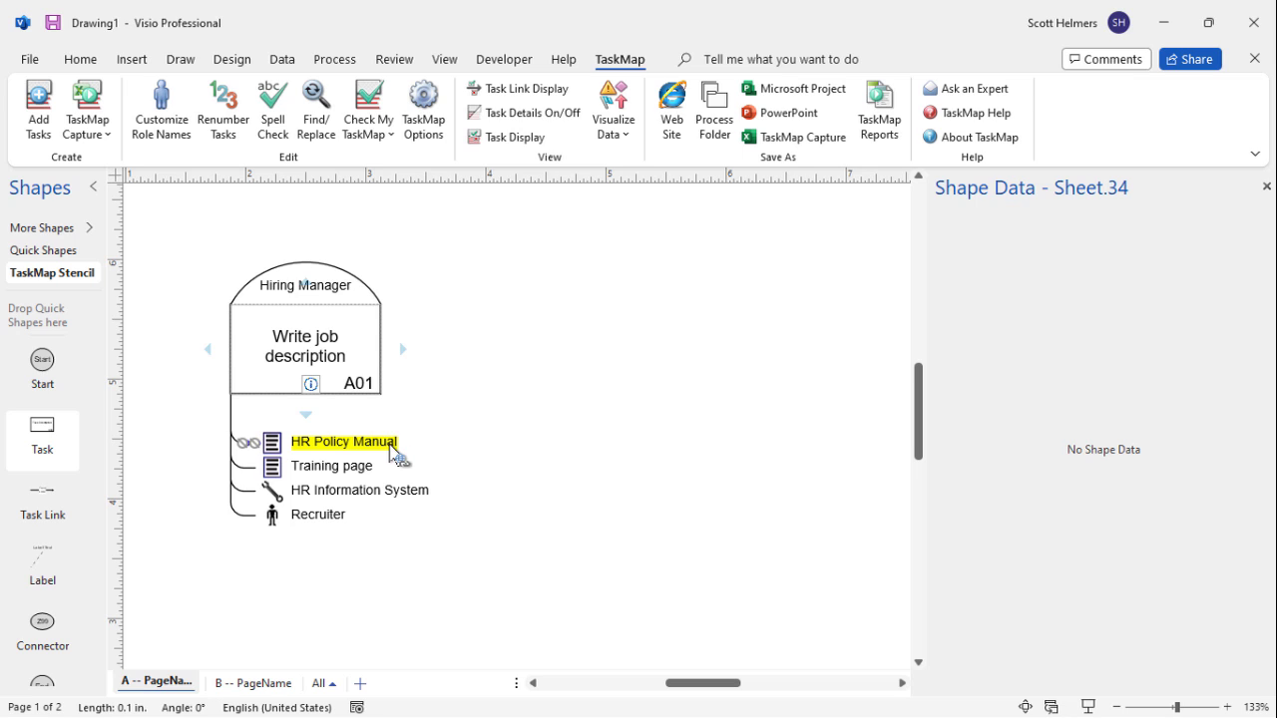
{"action": "mouse_move", "coordinate": [391, 450]}
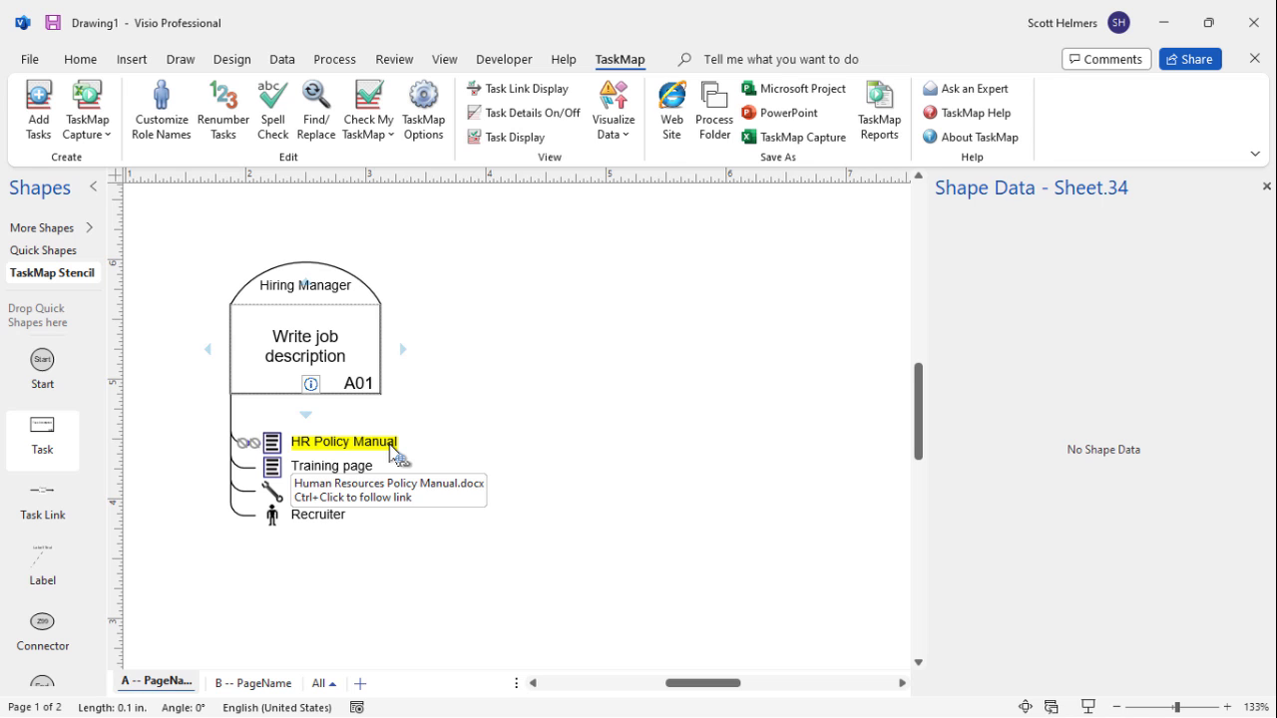
{"action": "left_click", "coordinate": [382, 452], "text": "ctrl"}
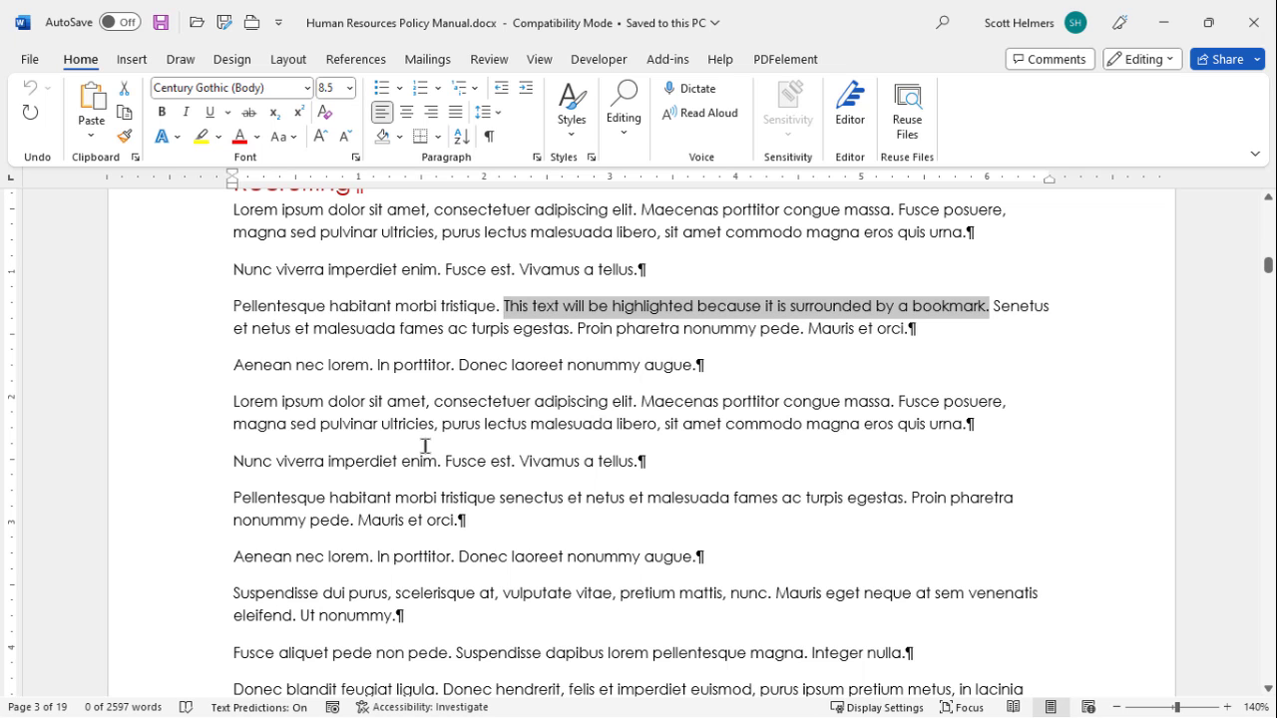
Scroll up through the opened manual to the title page, then minimize Word
{"action": "scroll", "coordinate": [425, 445], "scroll_direction": "up", "scroll_amount": 15}
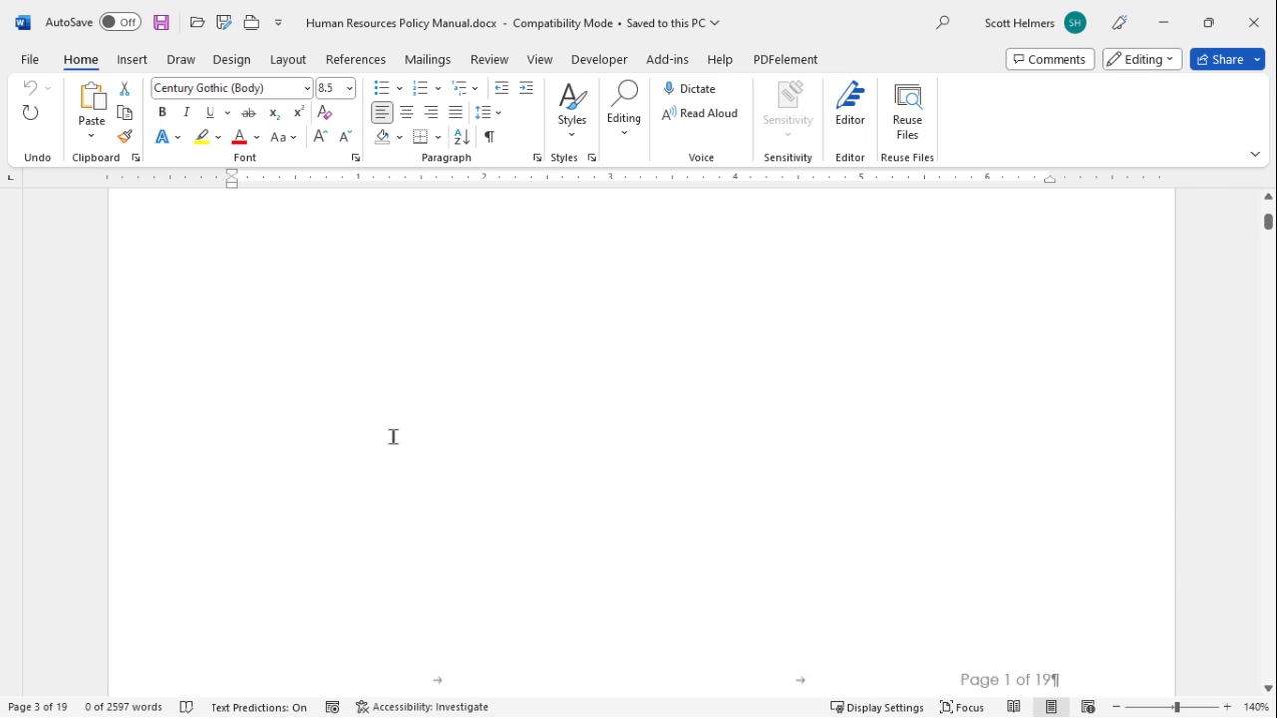
{"action": "scroll", "coordinate": [393, 436], "scroll_direction": "up", "scroll_amount": 6}
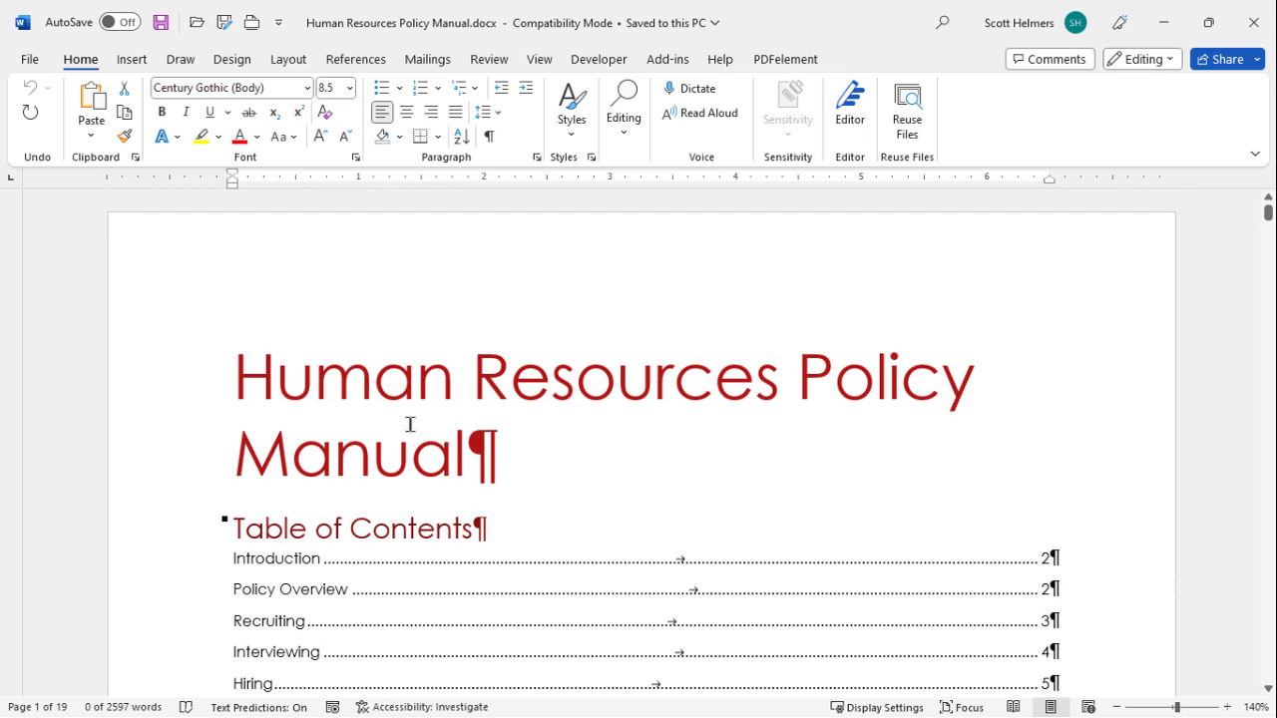
{"action": "left_click", "coordinate": [1160, 24]}
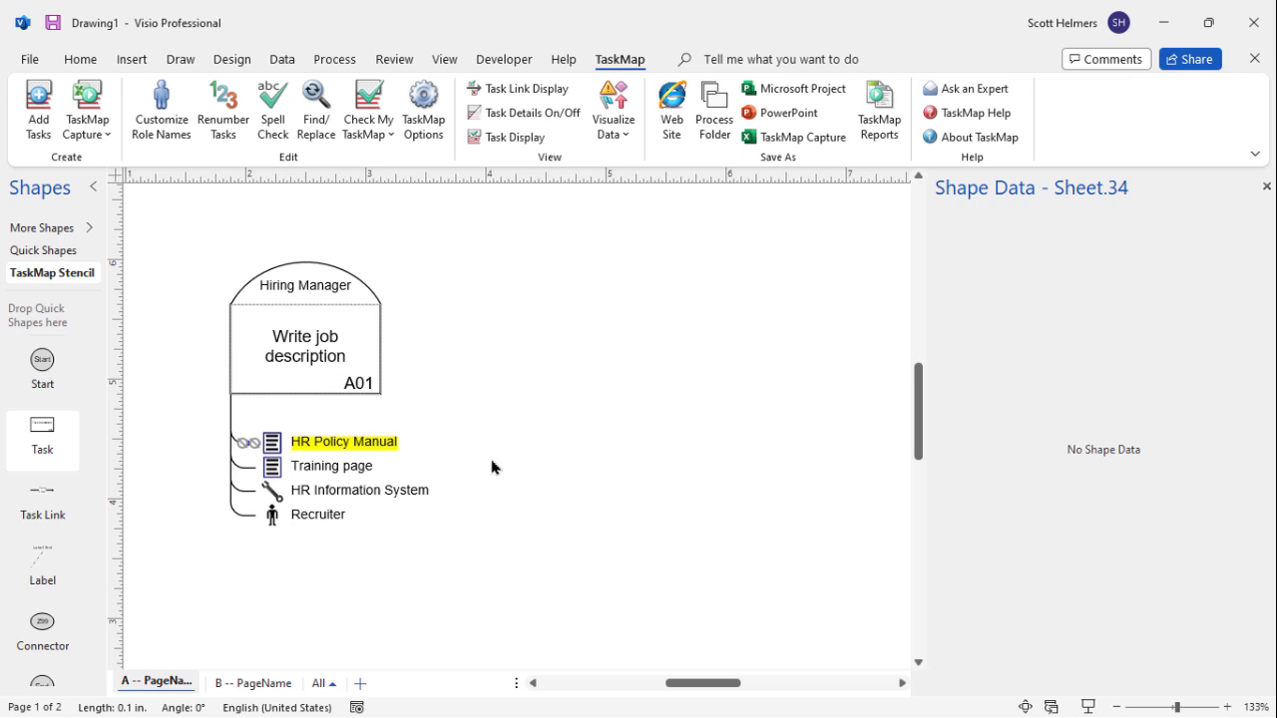
Link the Training page item to the pasted TaskMap Self-Paced Tutorials web address
{"action": "left_click", "coordinate": [458, 465]}
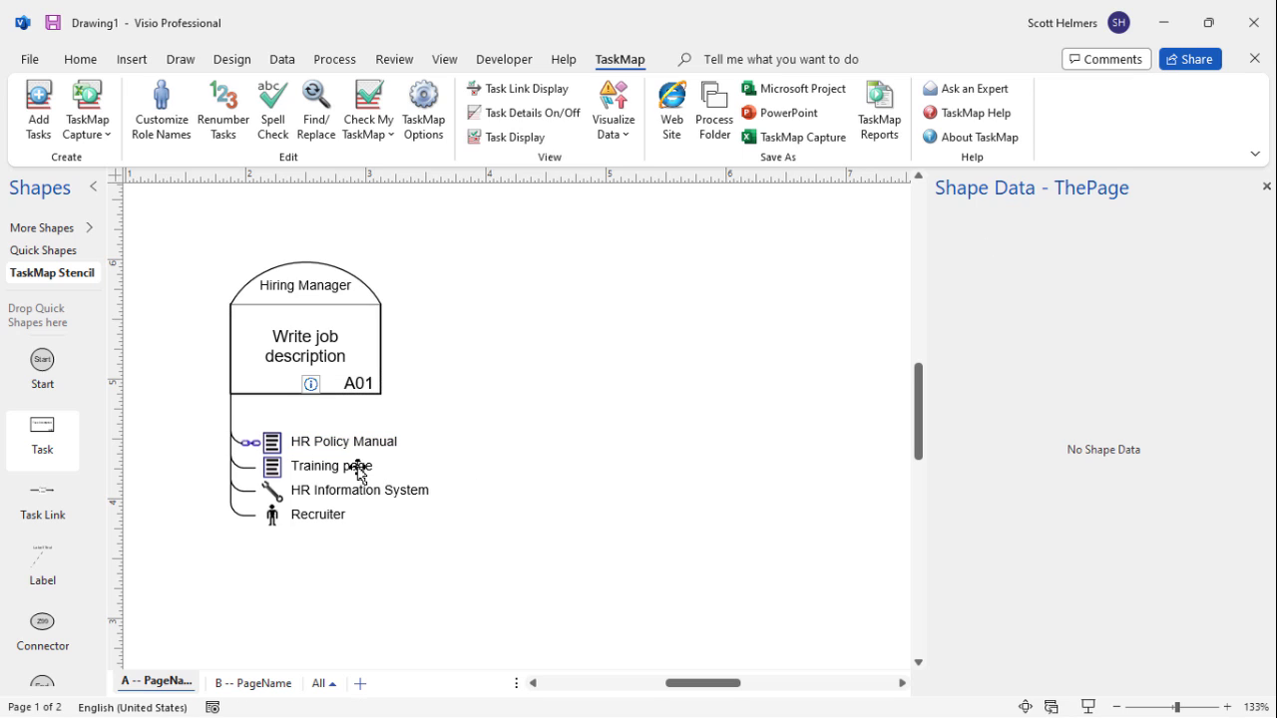
{"action": "left_click", "coordinate": [358, 468]}
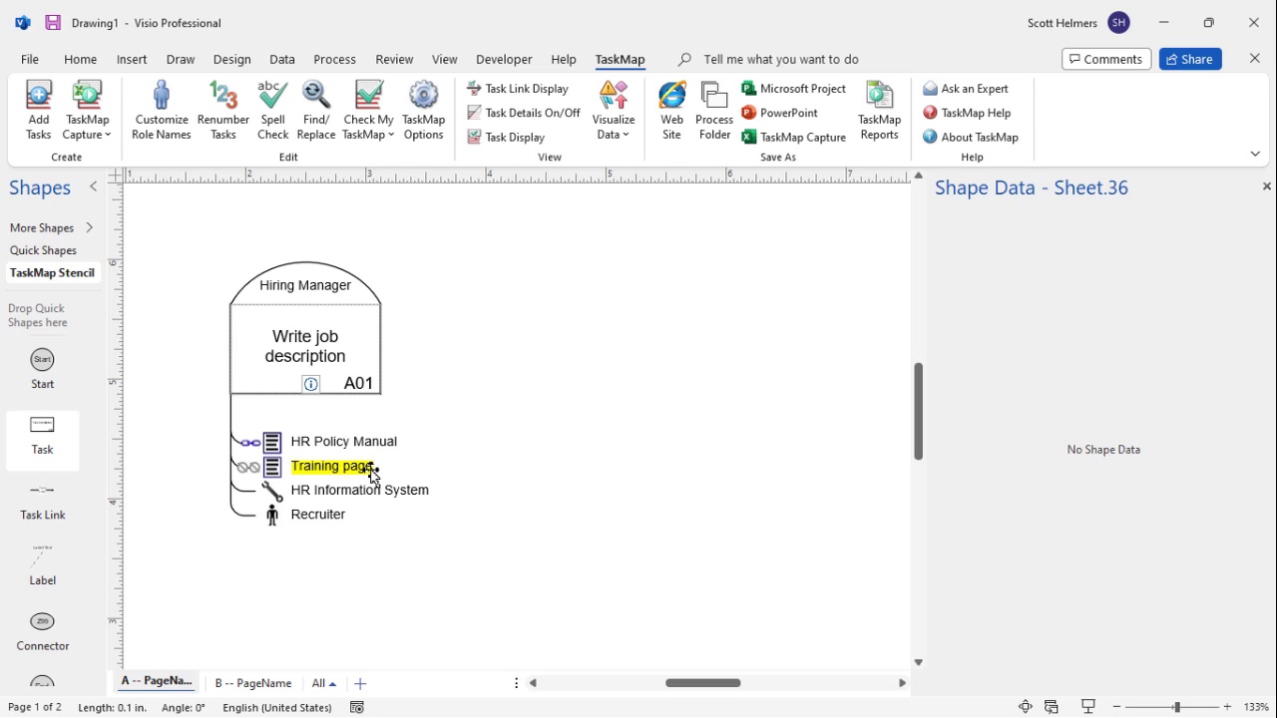
{"action": "right_click", "coordinate": [370, 475]}
{"action": "left_click", "coordinate": [611, 100]}
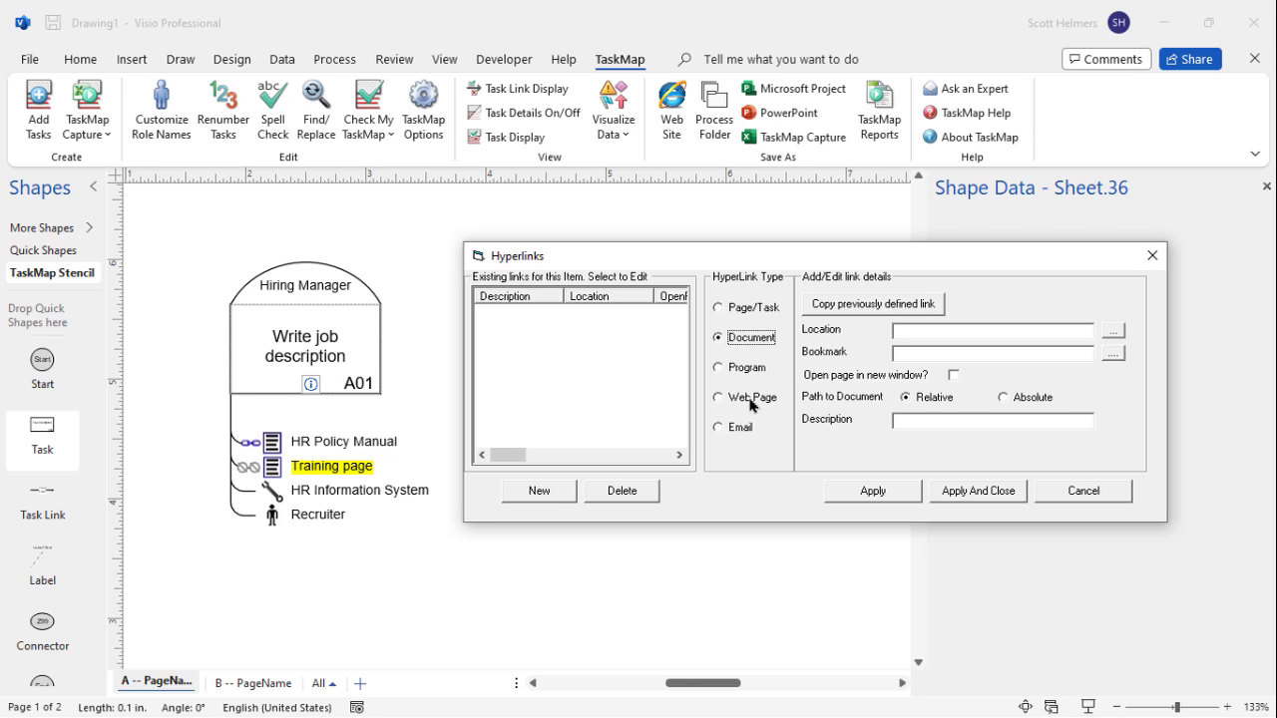
{"action": "left_click", "coordinate": [751, 398]}
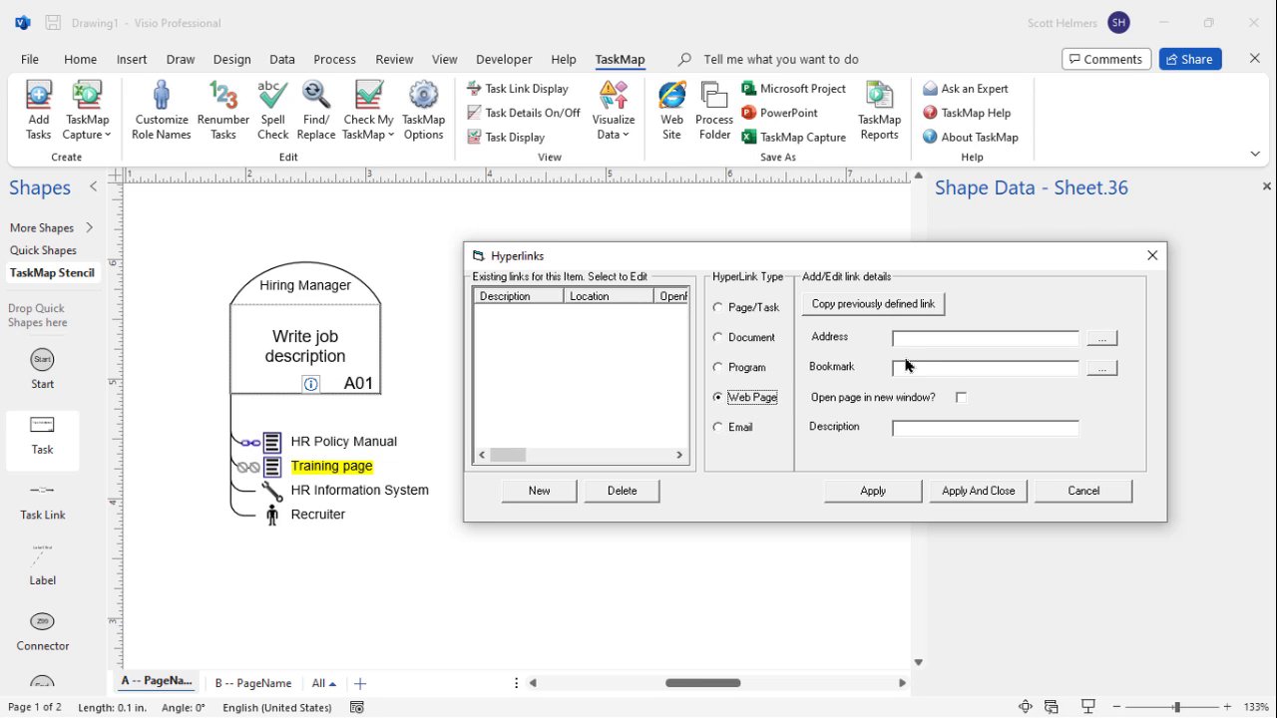
{"action": "left_click", "coordinate": [931, 340]}
{"action": "key", "text": "ctrl+v"}
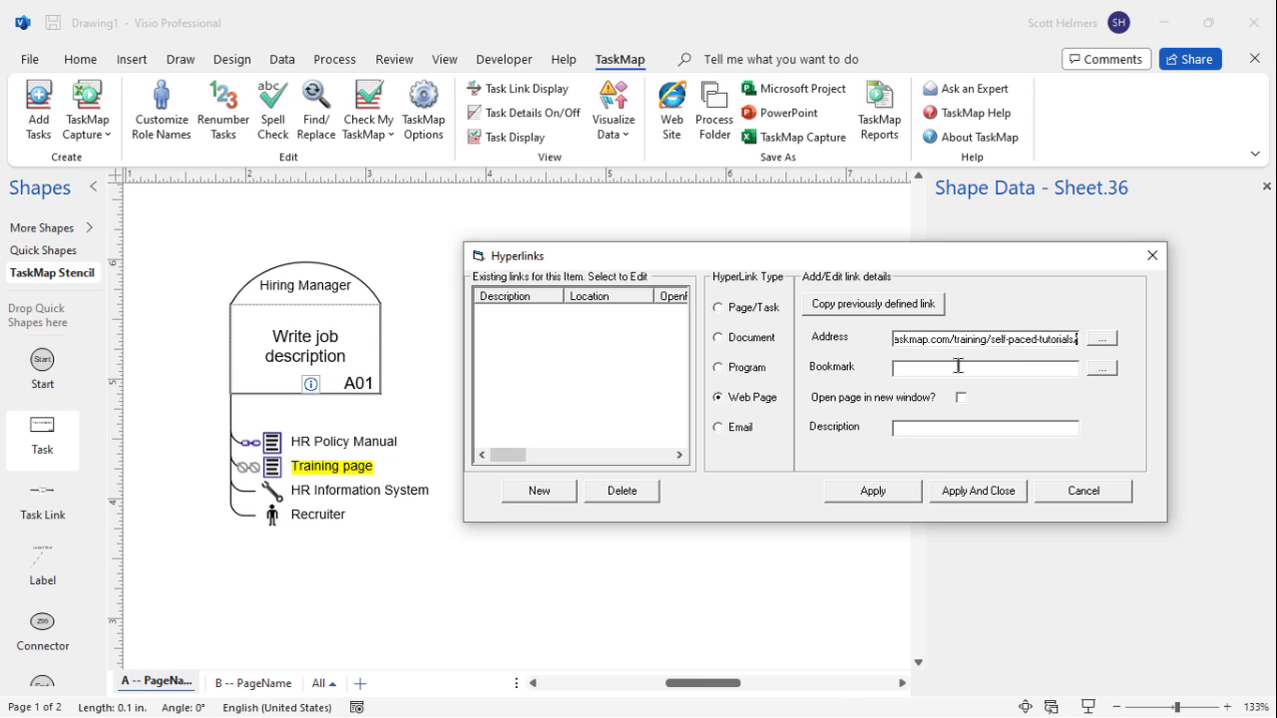
{"action": "left_click", "coordinate": [957, 366]}
{"action": "left_click", "coordinate": [971, 490]}
Follow the Training page link to check it opens in Chrome, then return to Visio
{"action": "left_click", "coordinate": [354, 475]}
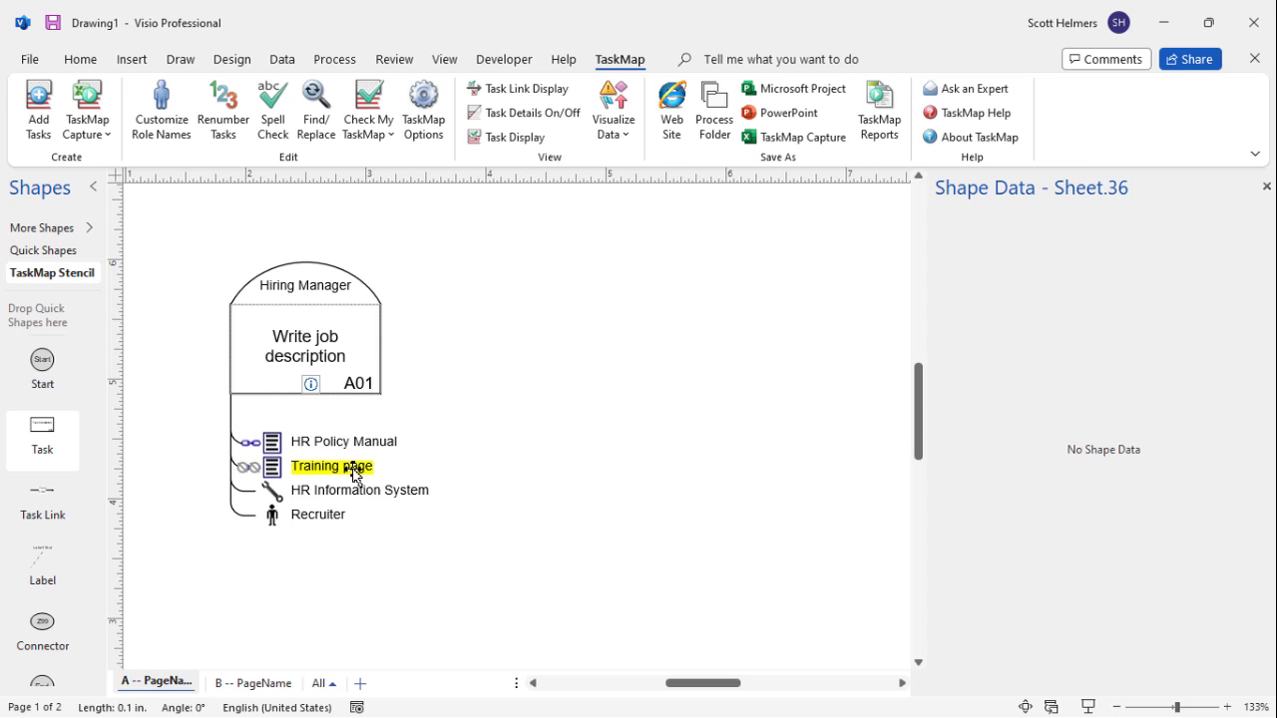
{"action": "left_click", "coordinate": [359, 476], "text": "ctrl"}
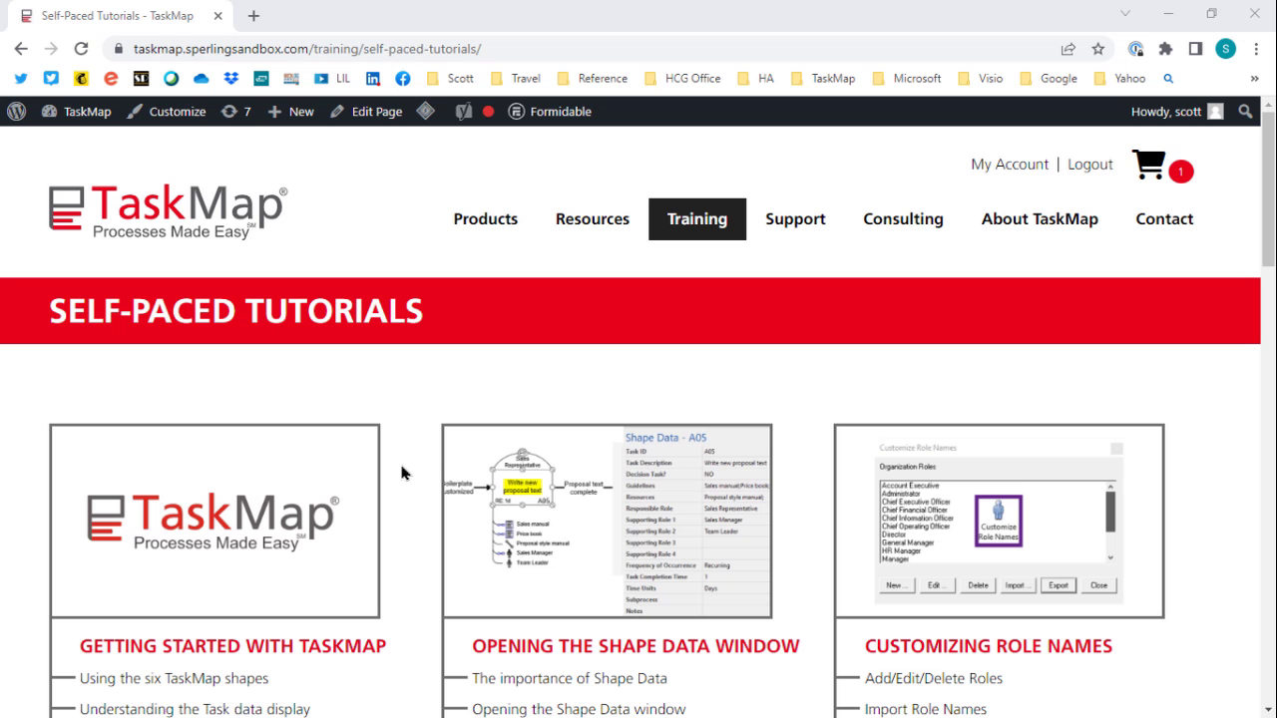
{"action": "key", "text": "alt+Tab"}
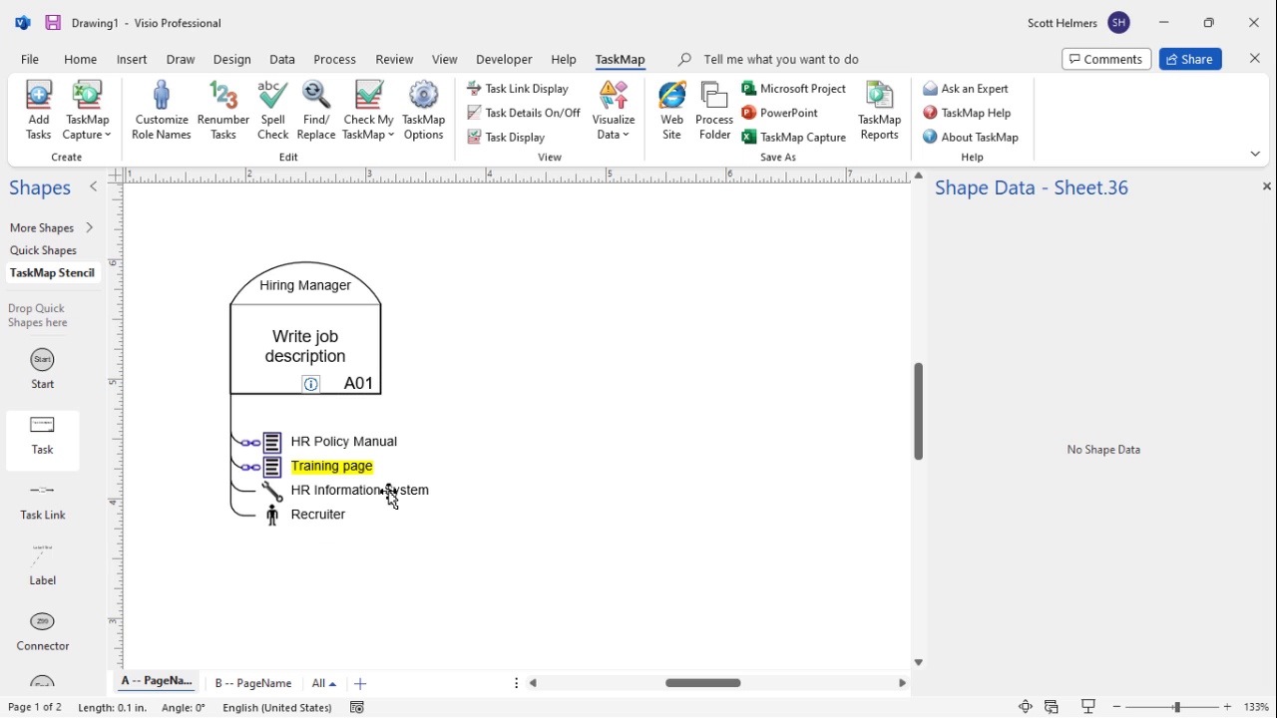
{"action": "left_click", "coordinate": [390, 490]}
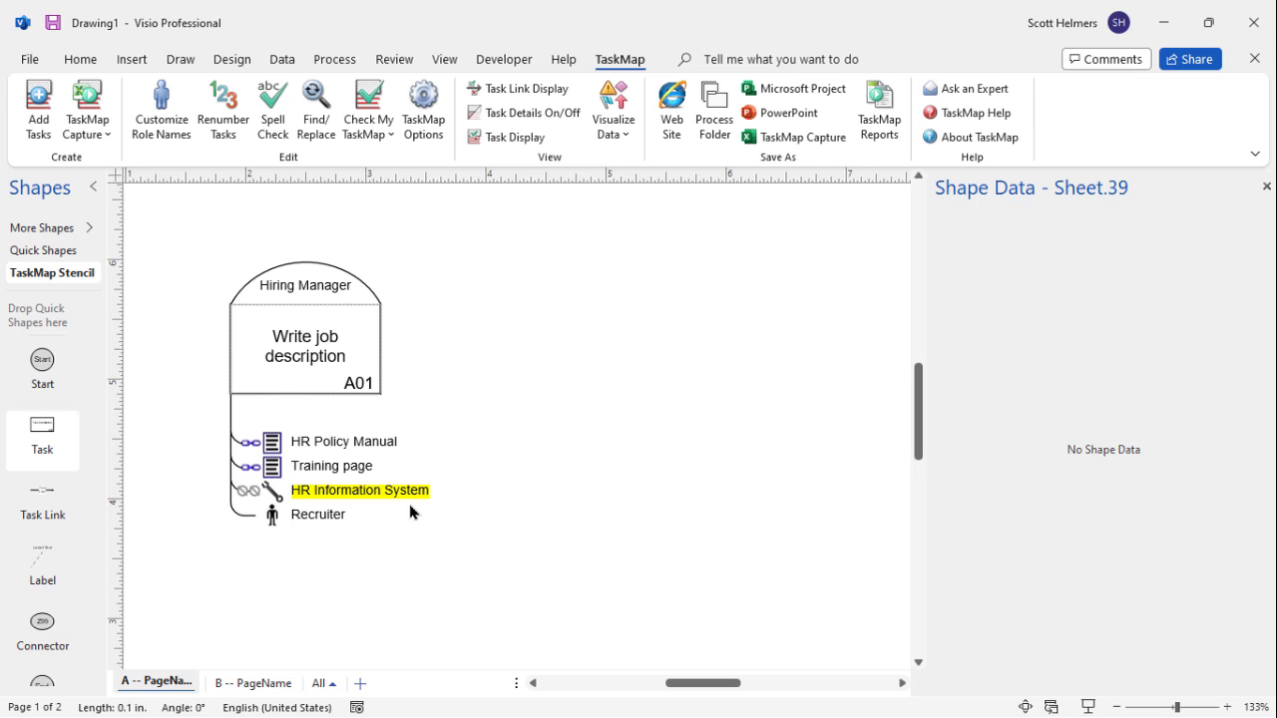
{"action": "right_click", "coordinate": [403, 496]}
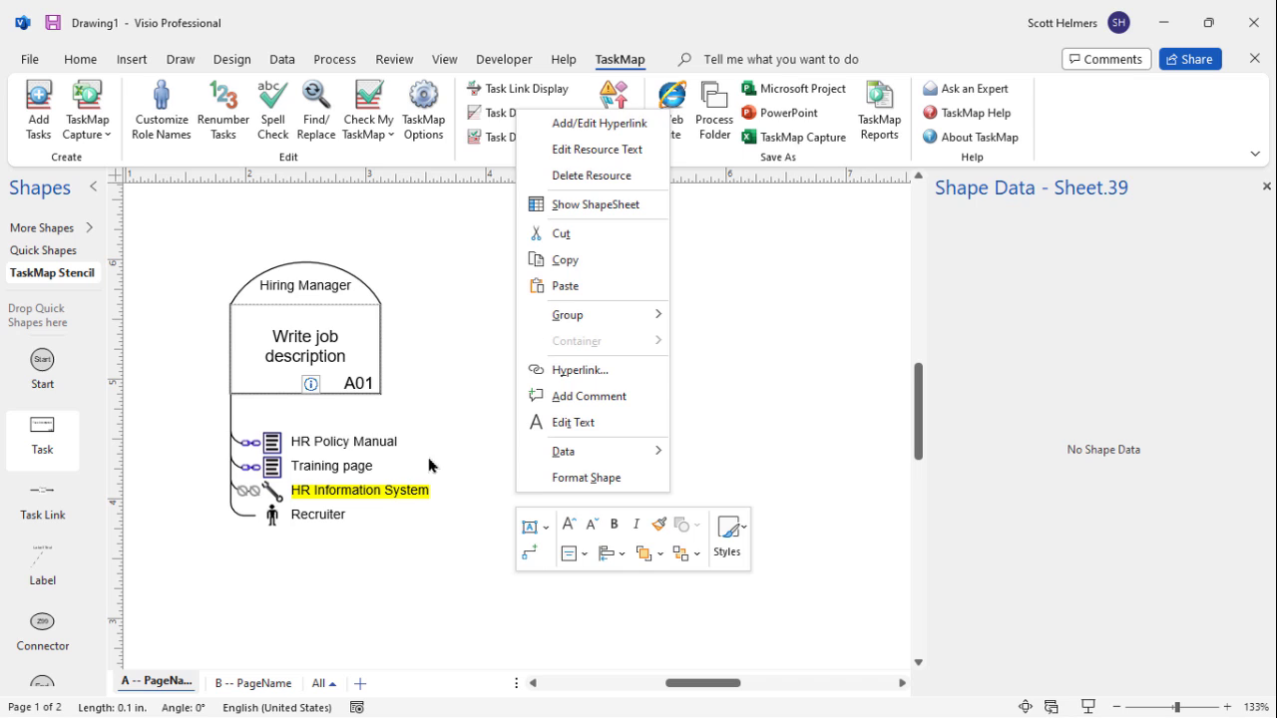
{"action": "left_click", "coordinate": [606, 125]}
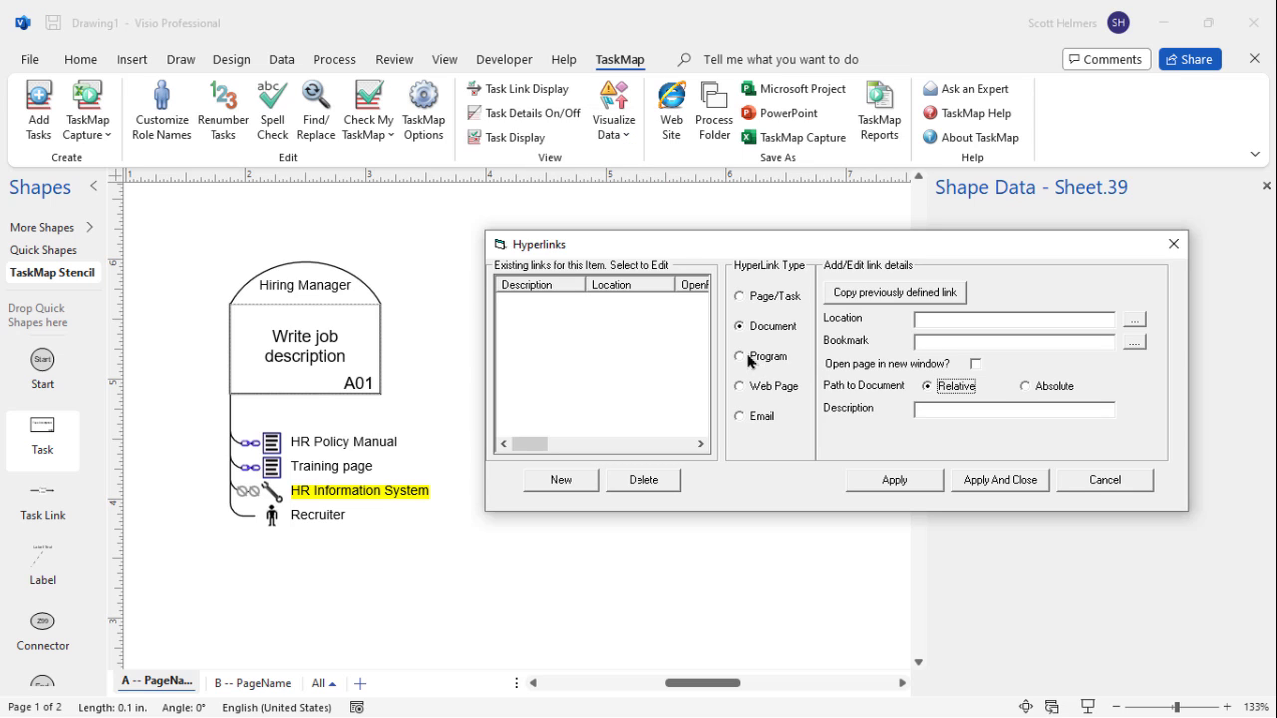
{"action": "left_click", "coordinate": [750, 359]}
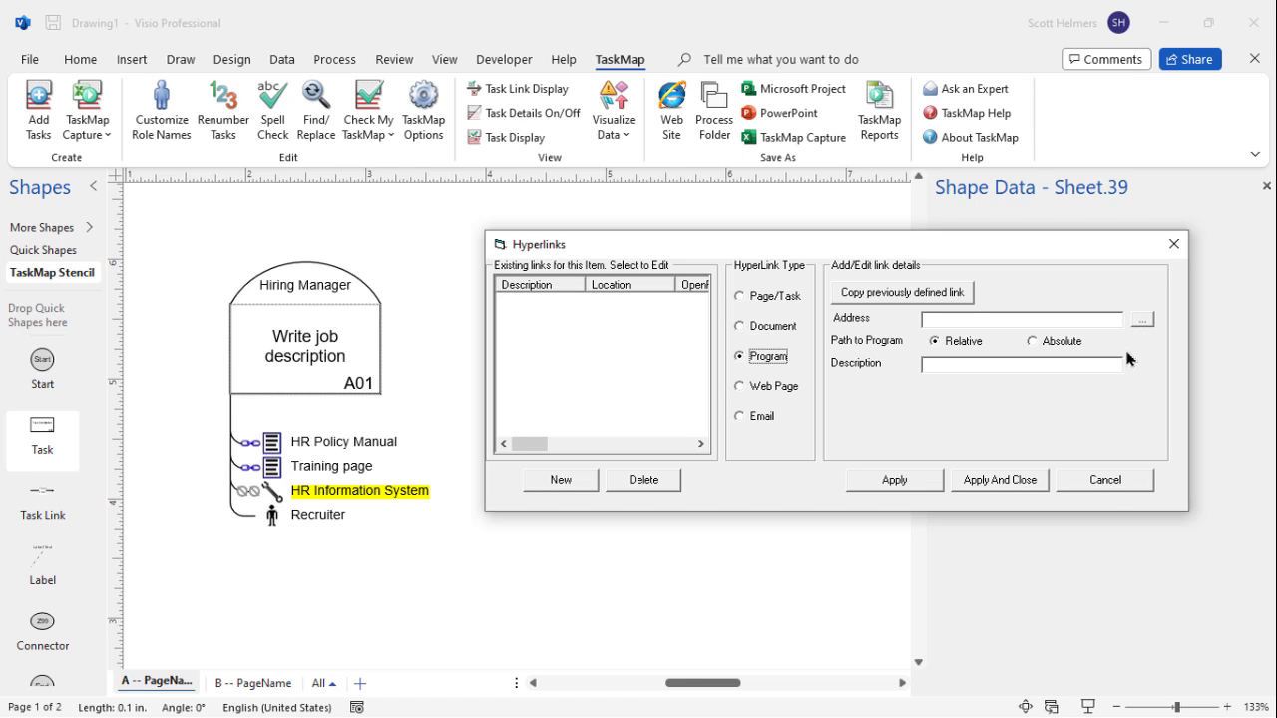
{"action": "left_click", "coordinate": [1105, 480]}
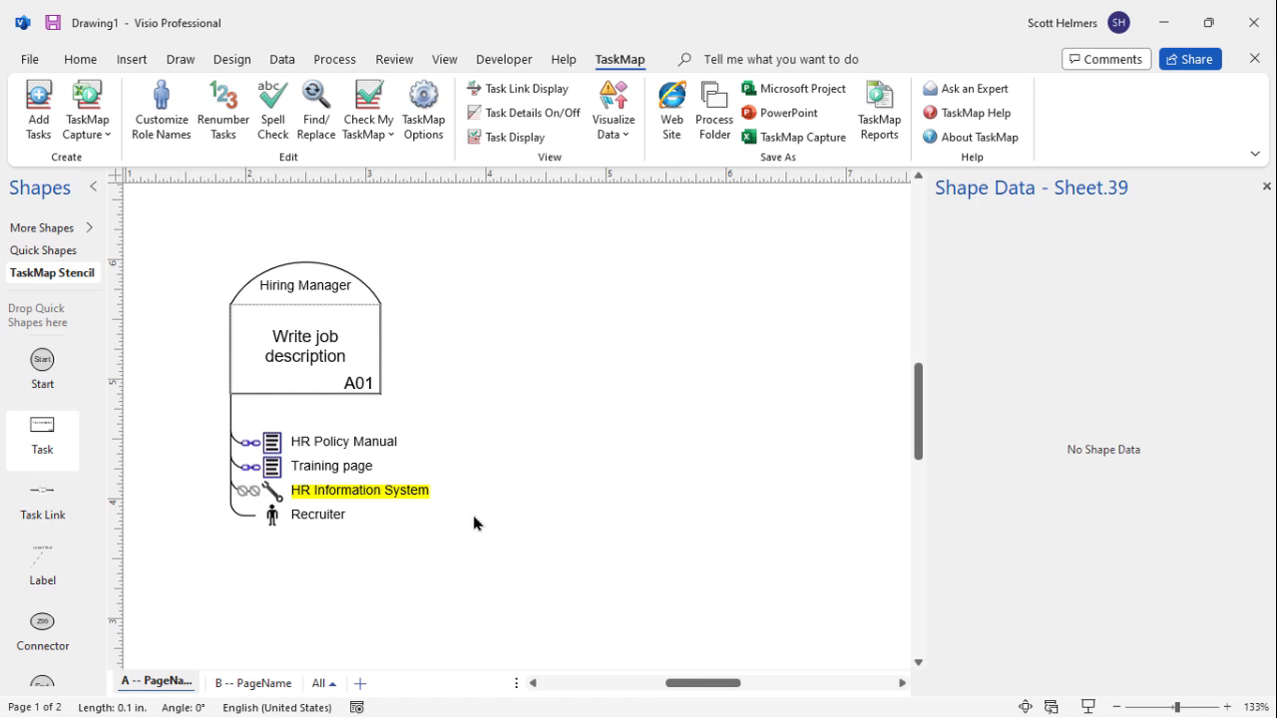
{"action": "left_click", "coordinate": [322, 516]}
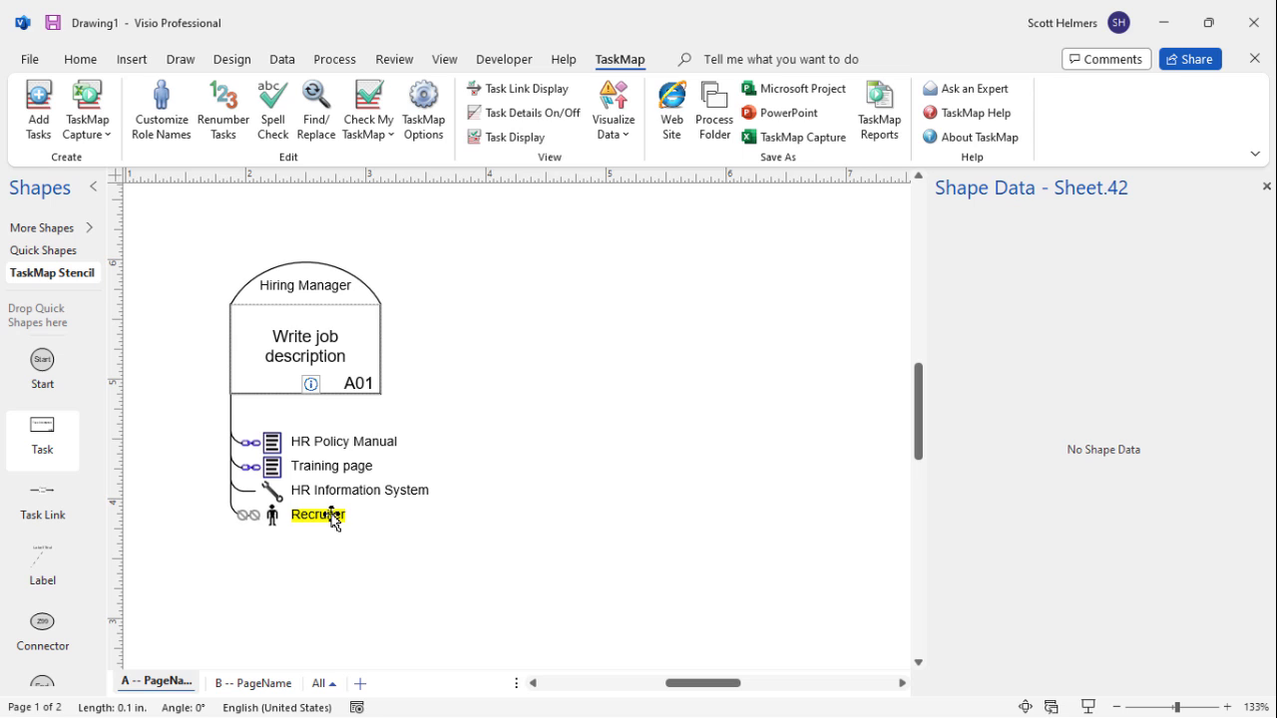
{"action": "right_click", "coordinate": [332, 516]}
Add an email link on Recruiter to the recruiter's address with subject 'question about job descriptions'
{"action": "left_click", "coordinate": [635, 206]}
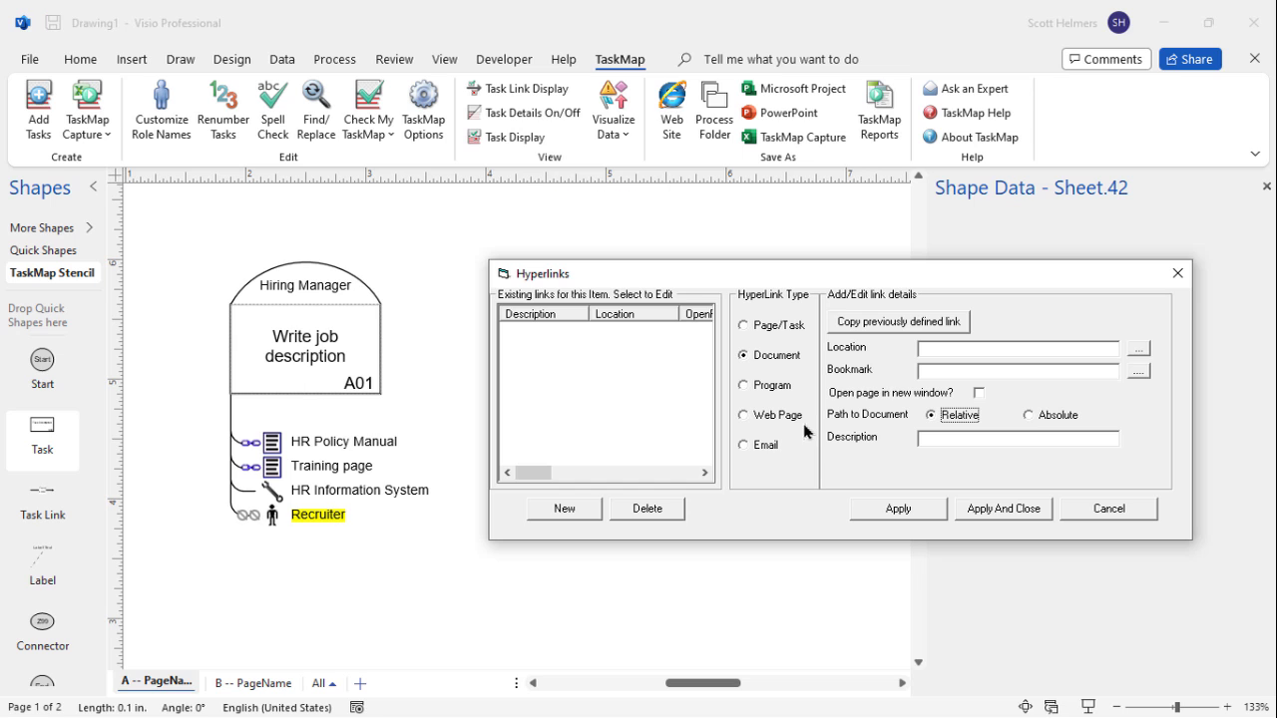
{"action": "left_click", "coordinate": [748, 446]}
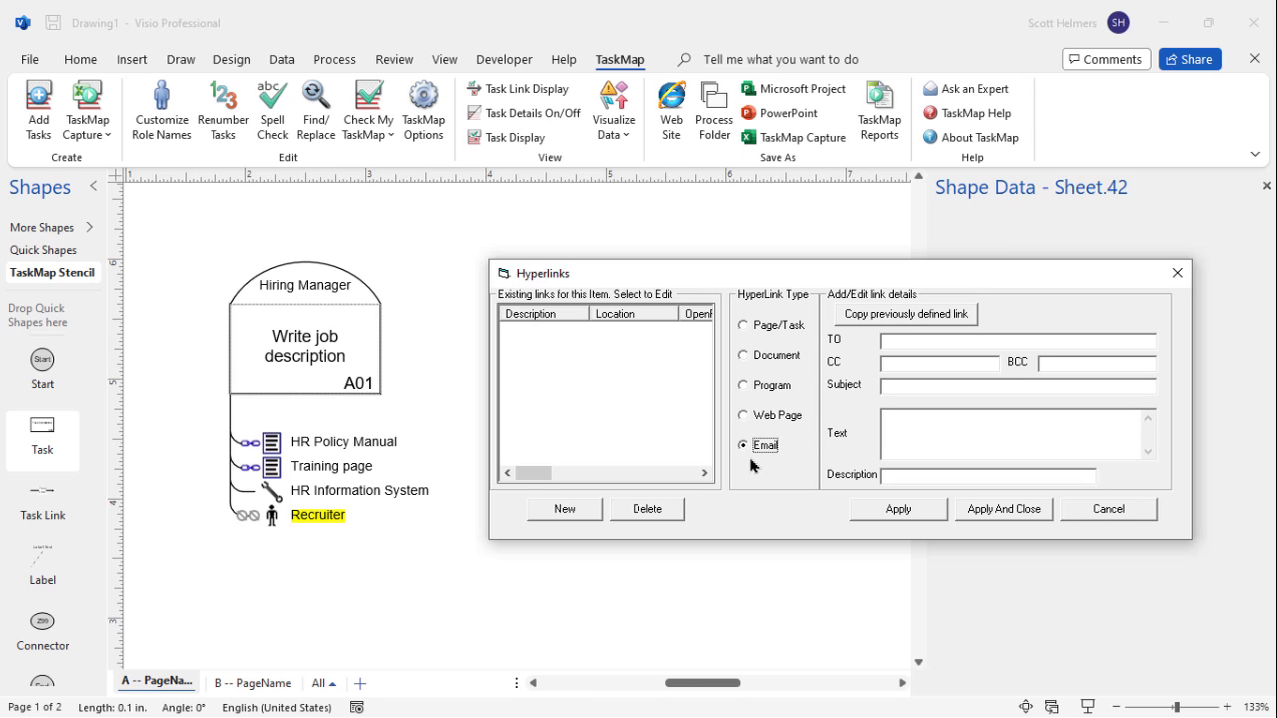
{"action": "left_click", "coordinate": [916, 340]}
{"action": "left_click", "coordinate": [931, 387]}
{"action": "type", "text": "question abo"}
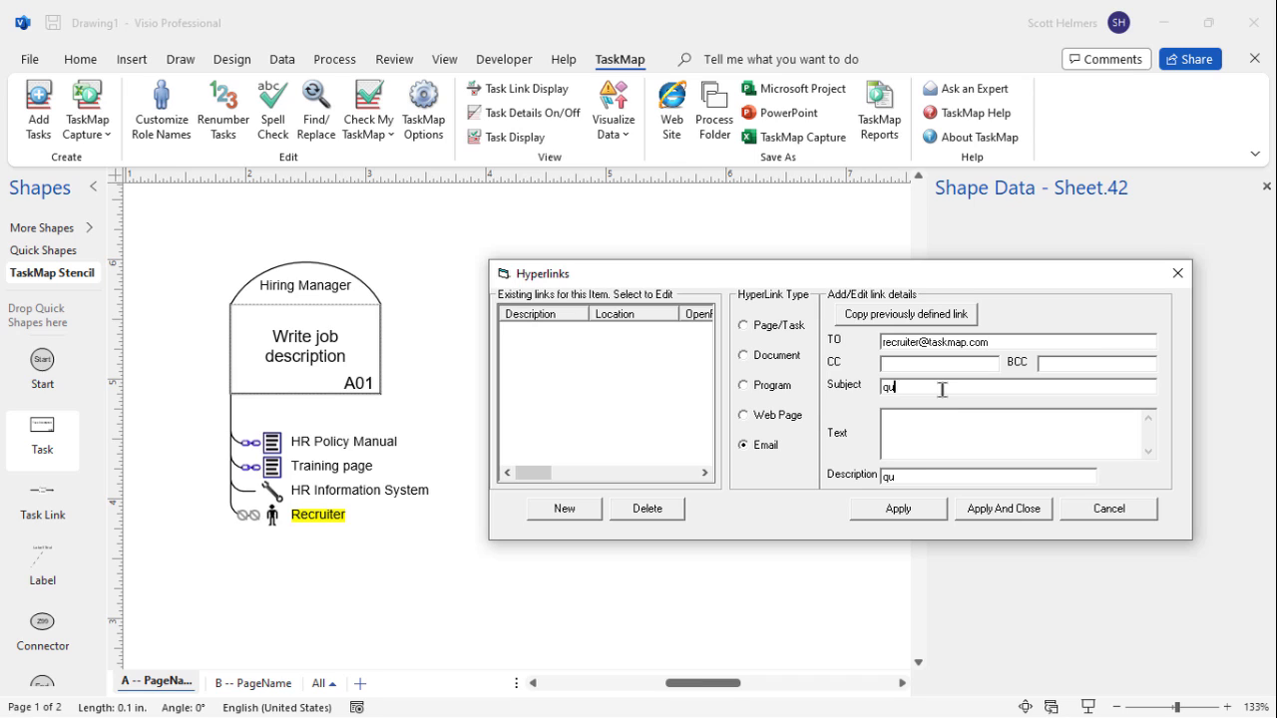
{"action": "type", "text": "ut job descriptions"}
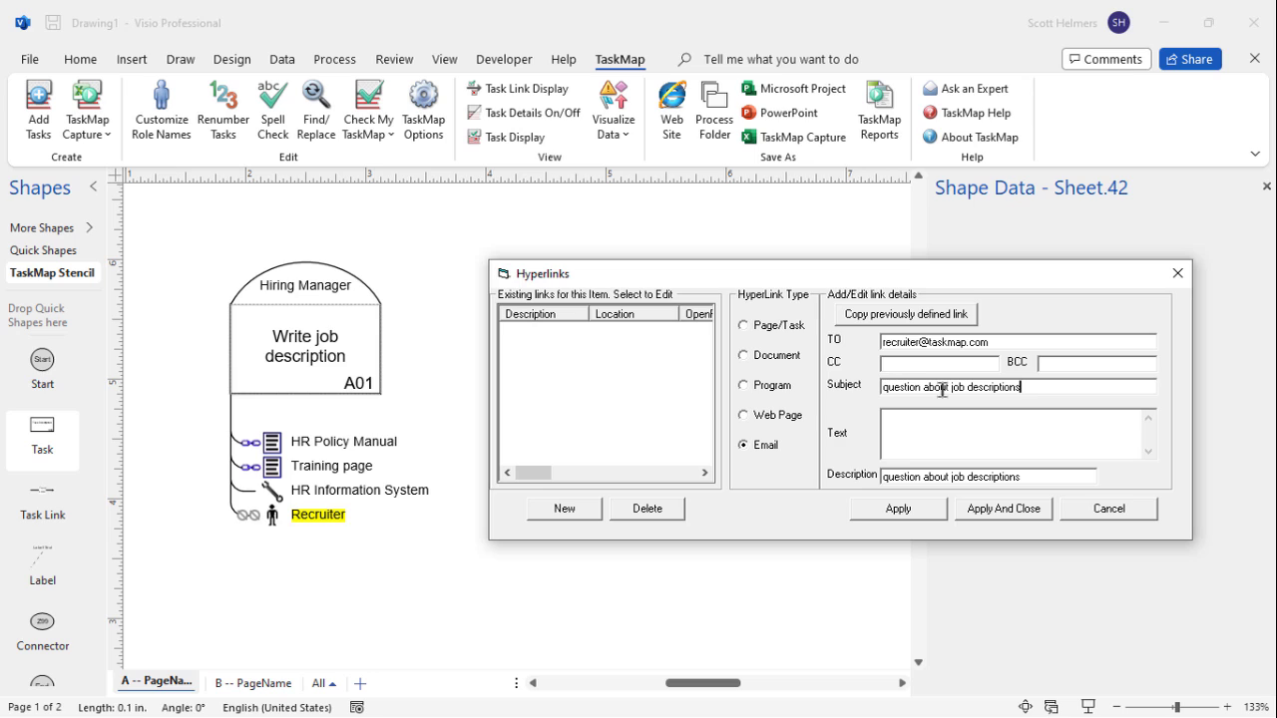
{"action": "left_click", "coordinate": [930, 434]}
{"action": "left_click", "coordinate": [999, 515]}
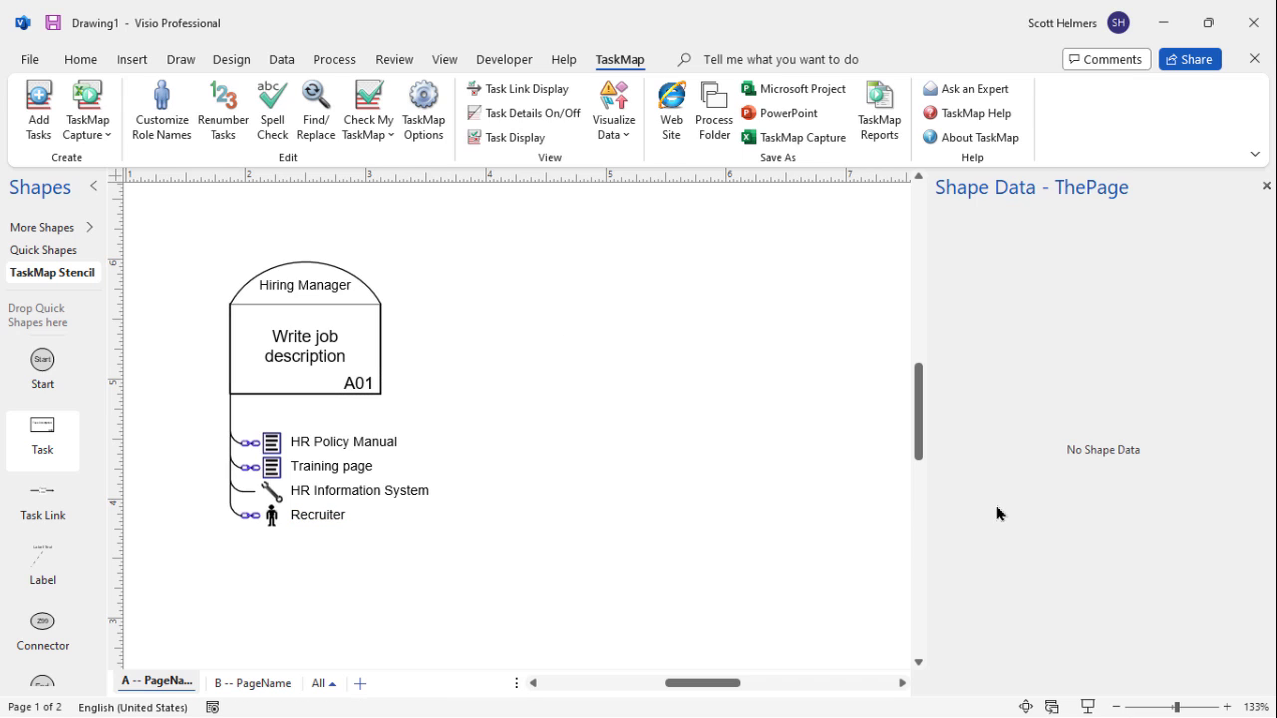
{"action": "left_click", "coordinate": [333, 516]}
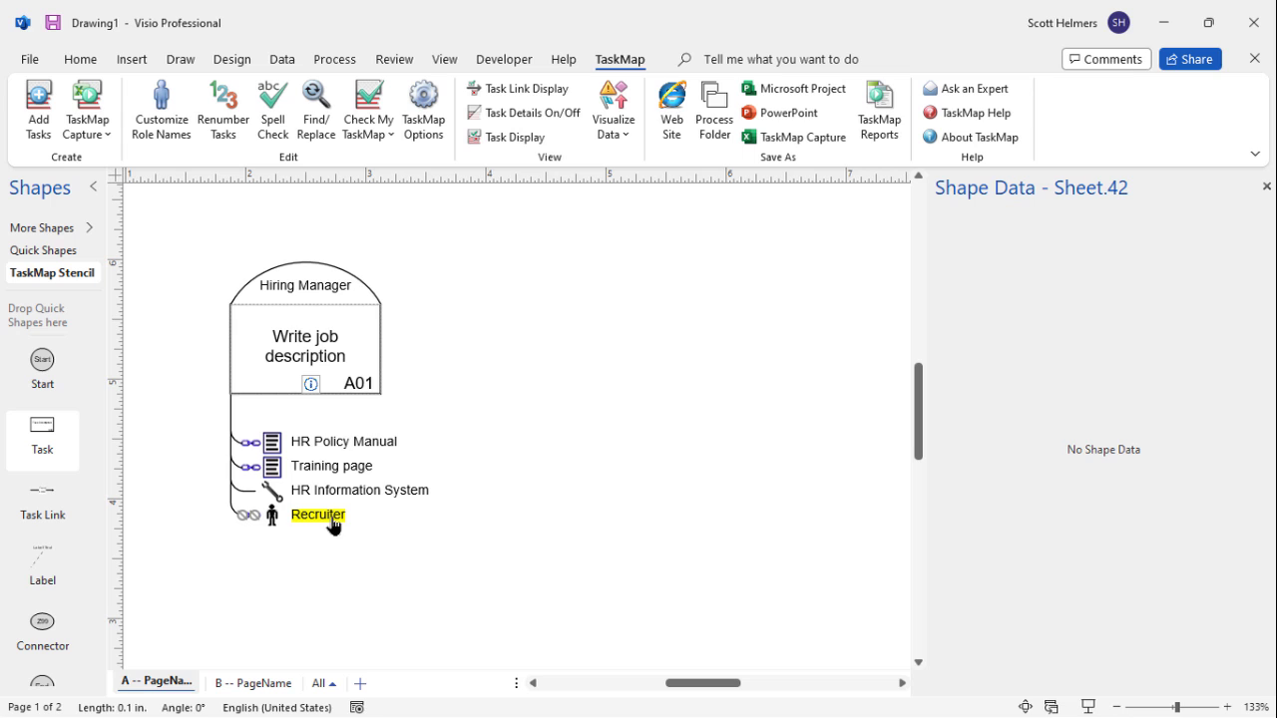
{"action": "left_click", "coordinate": [332, 520], "text": "ctrl"}
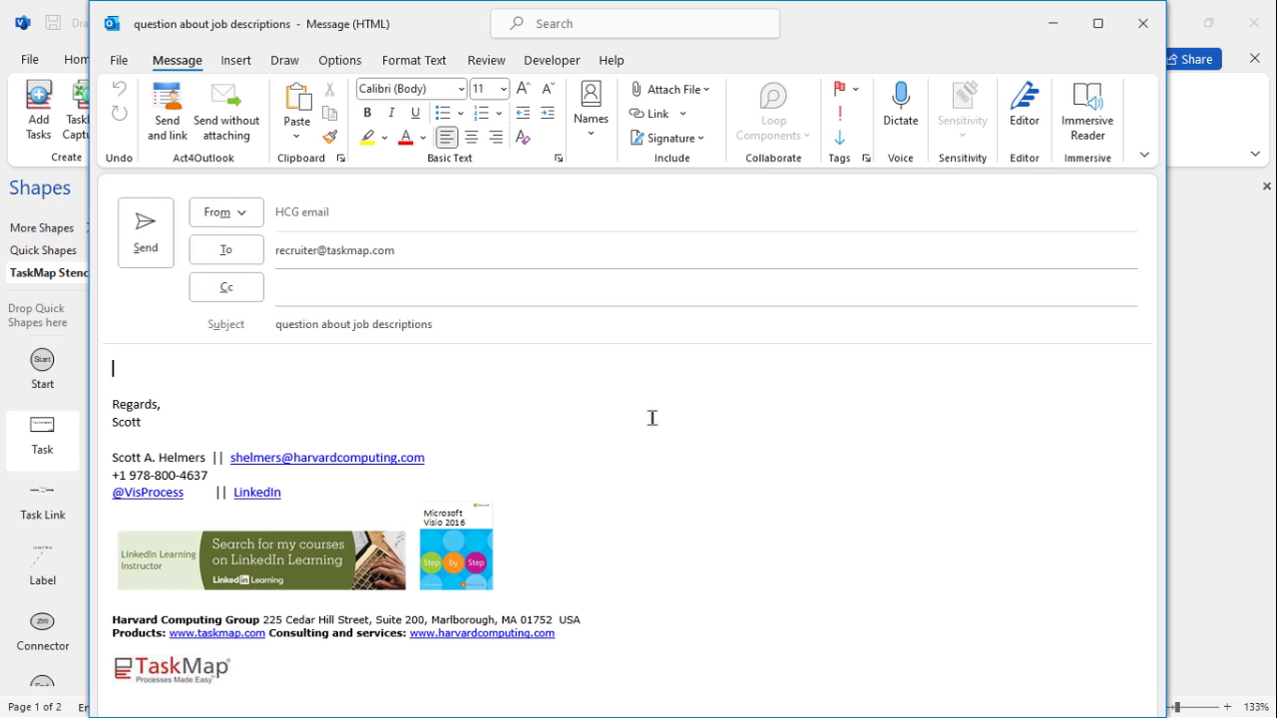
{"action": "left_click", "coordinate": [516, 327]}
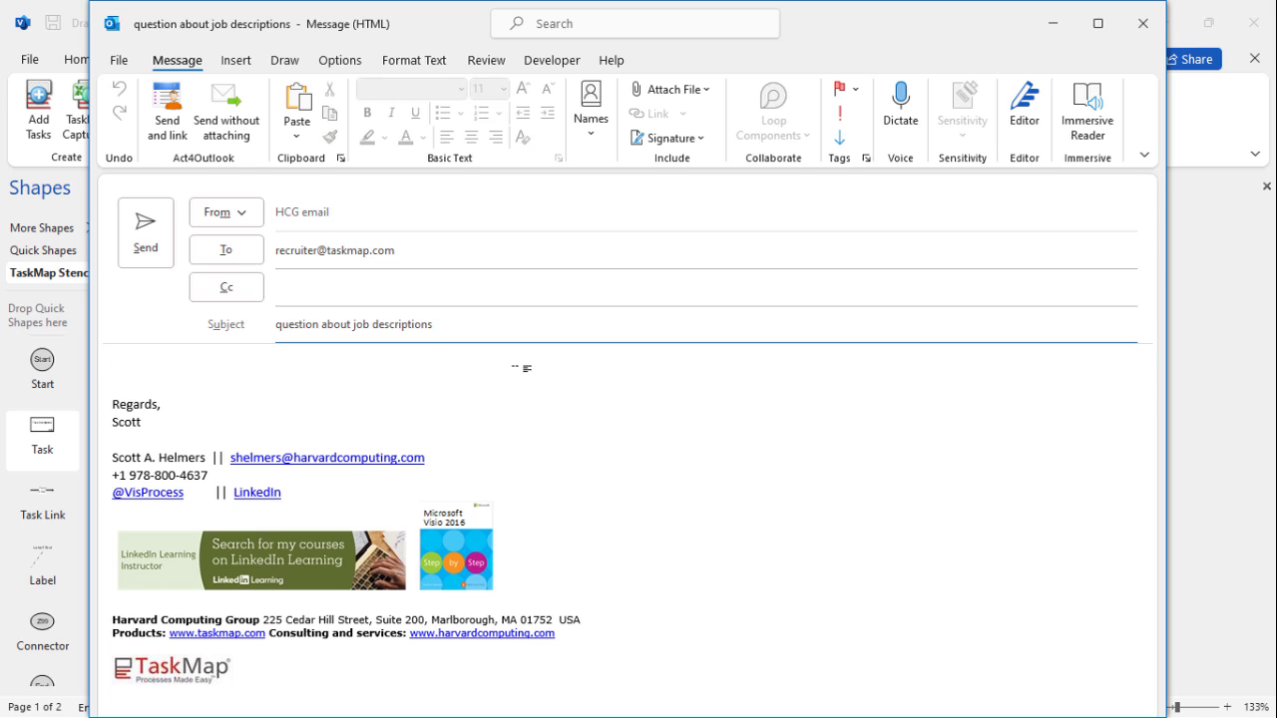
{"action": "left_click", "coordinate": [526, 368]}
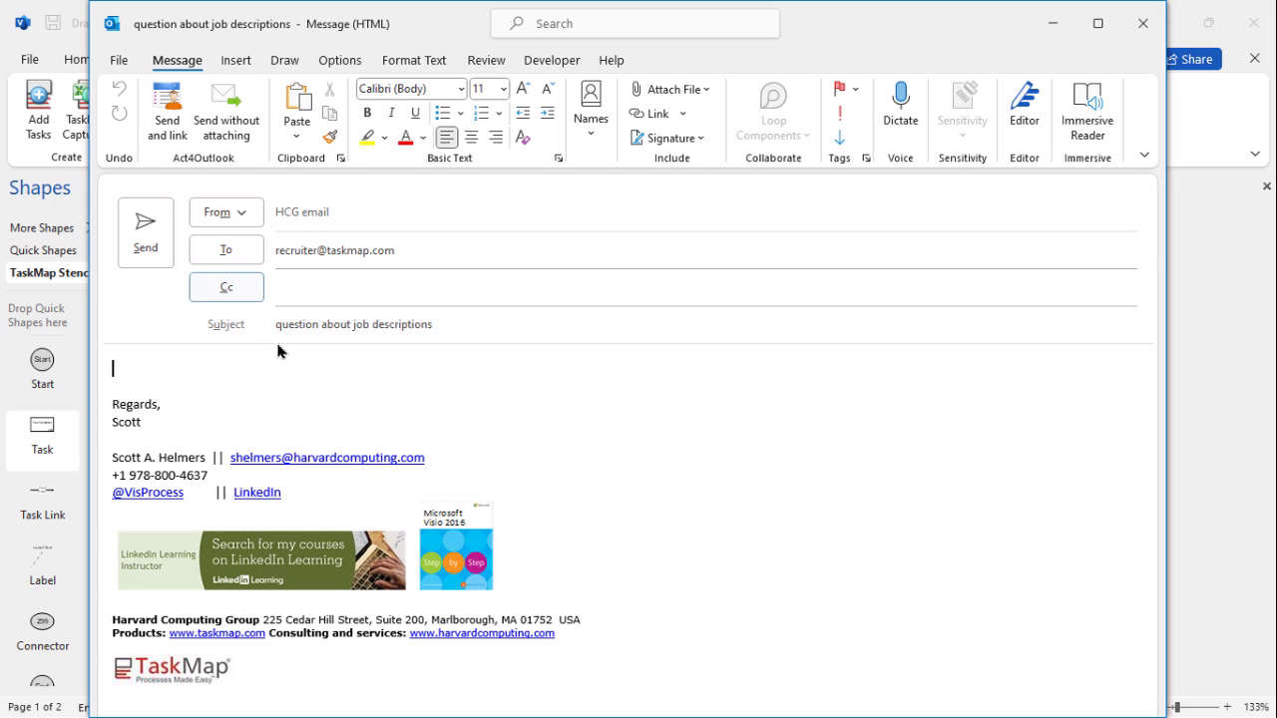
{"action": "left_click", "coordinate": [1052, 23]}
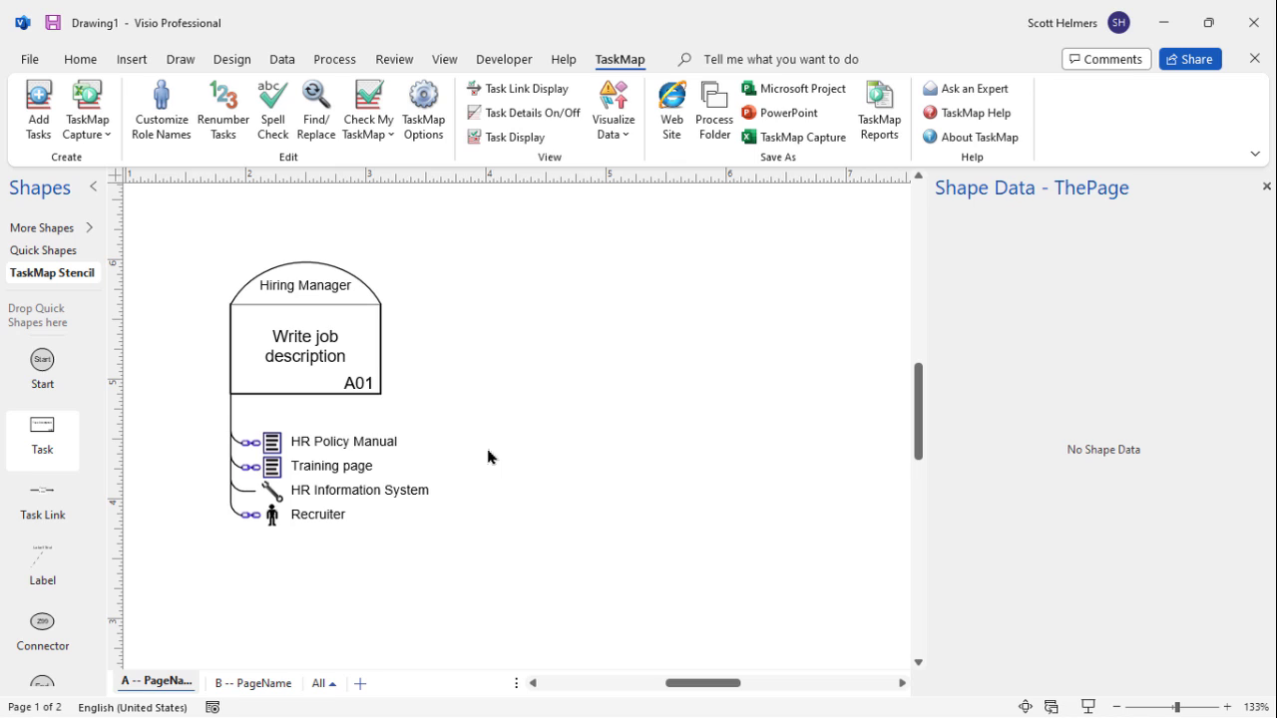